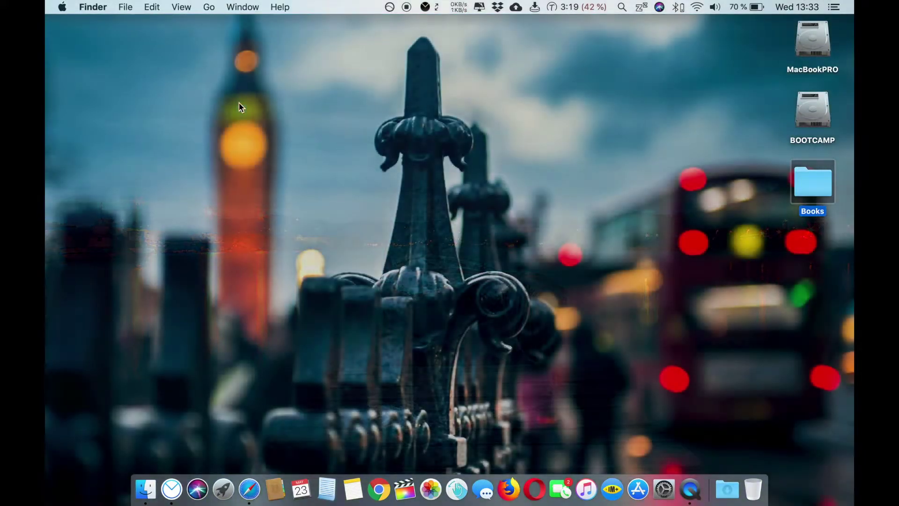
# - Launch Cisdem PDF Converter OCR from Launchpad
pyautogui.press('F4')
pyautogui.click(529, 78)
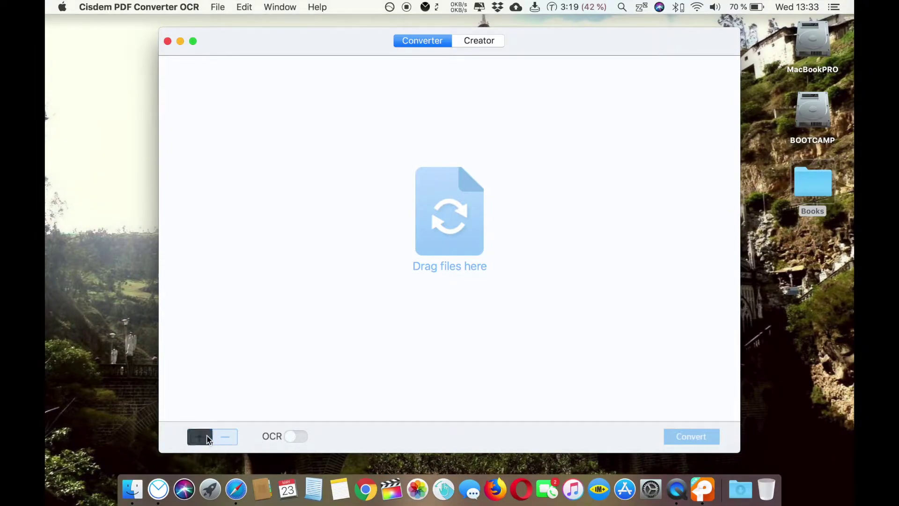
# - Add the Andrew Grove PDF and Begegnung A1+.pdf from Desktop > Books to the converter list
pyautogui.click(199, 436)
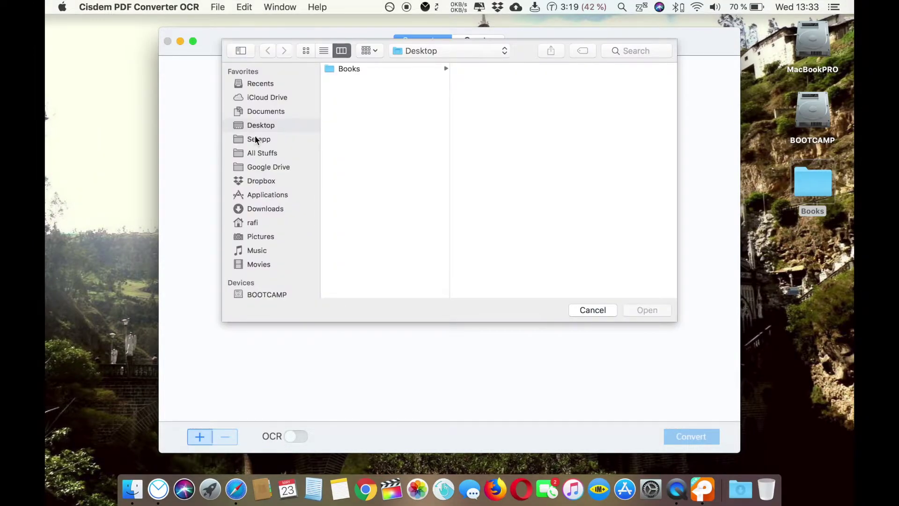
pyautogui.click(349, 69)
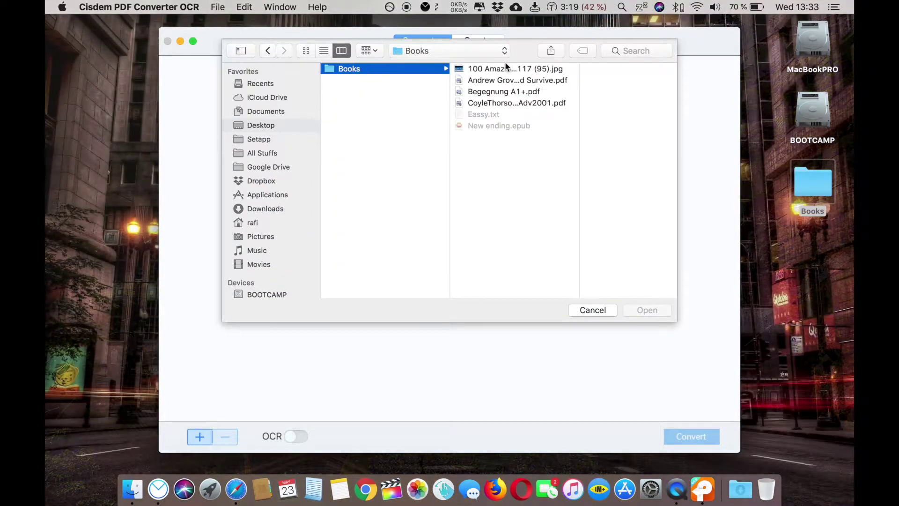
pyautogui.click(505, 69)
pyautogui.click(503, 79)
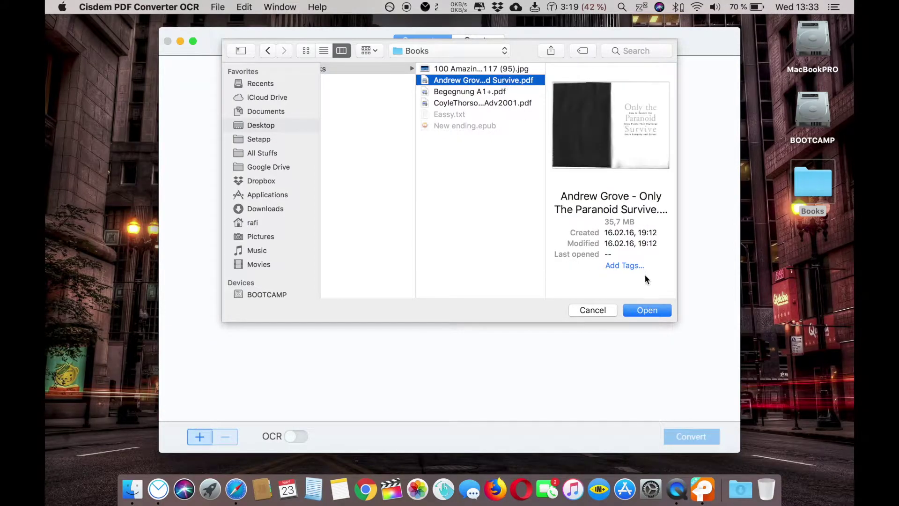
pyautogui.click(647, 311)
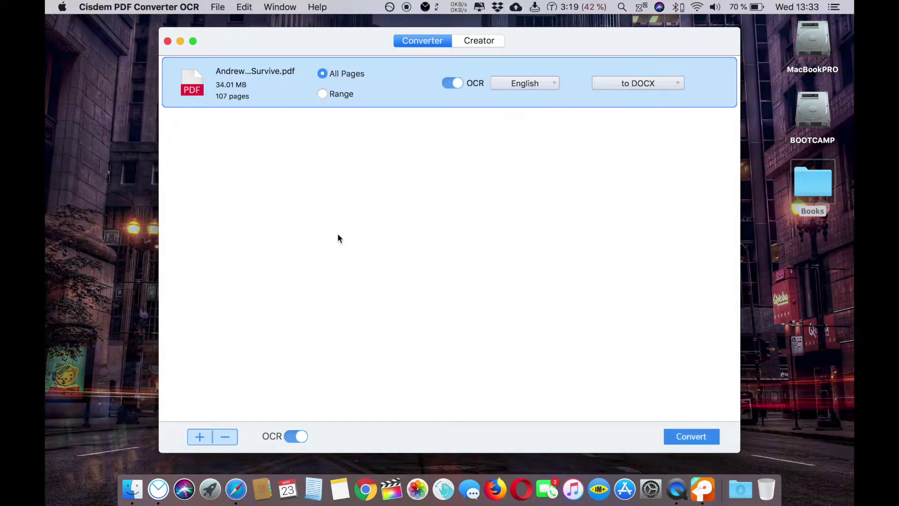
pyautogui.click(210, 438)
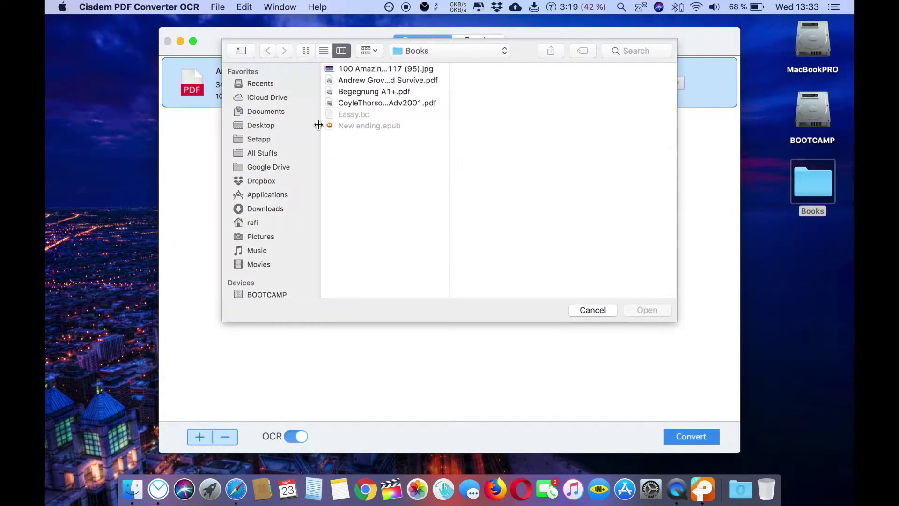
pyautogui.click(388, 90)
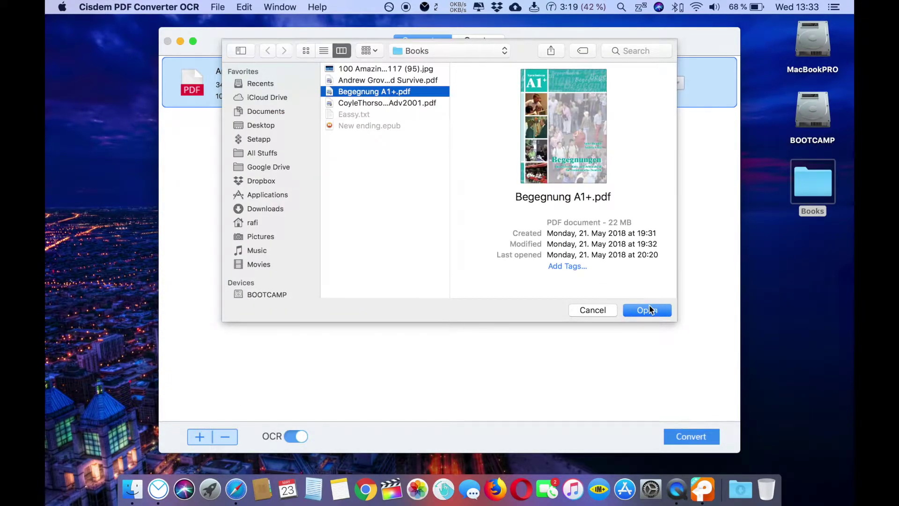
pyautogui.click(648, 310)
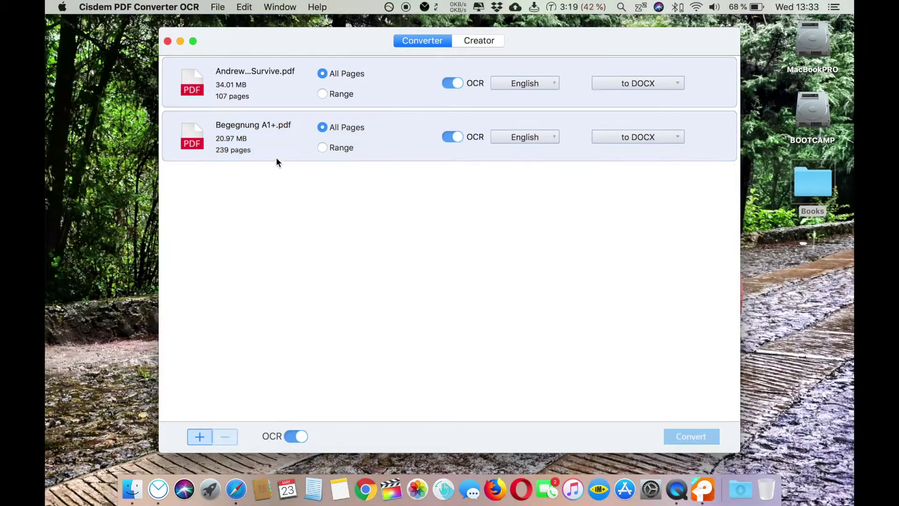
# - Limit the Andrew Grove PDF to pages 1-10 and Begegnung A1+.pdf to pages 1,4,35
pyautogui.click(344, 92)
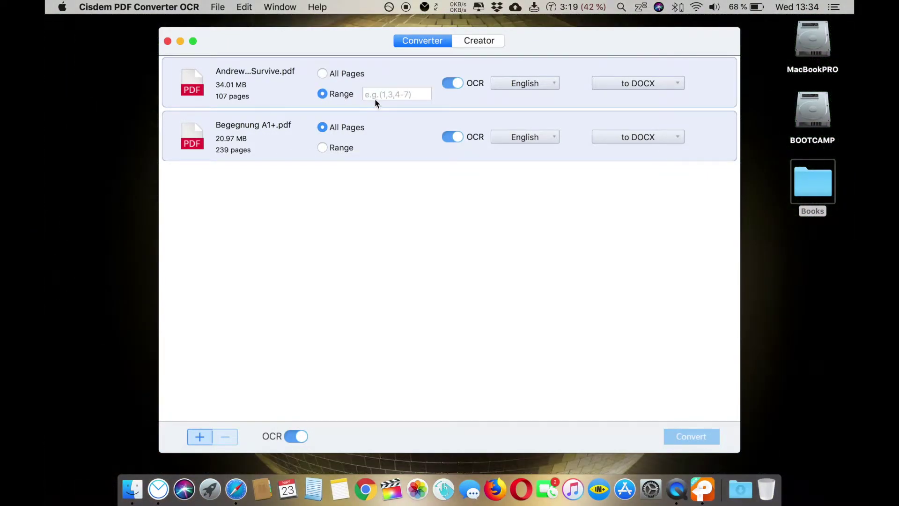
pyautogui.click(372, 96)
pyautogui.write('1-10')
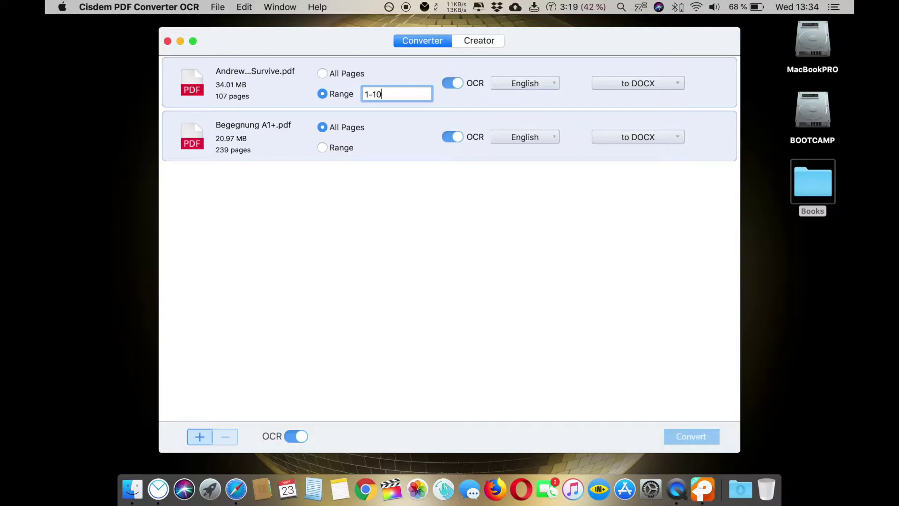
pyautogui.click(328, 148)
pyautogui.click(388, 149)
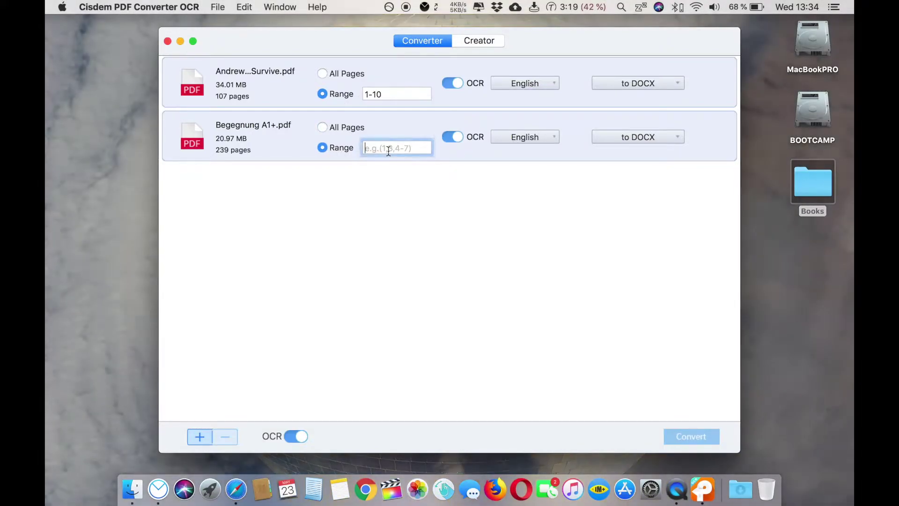
pyautogui.write('1,4,35')
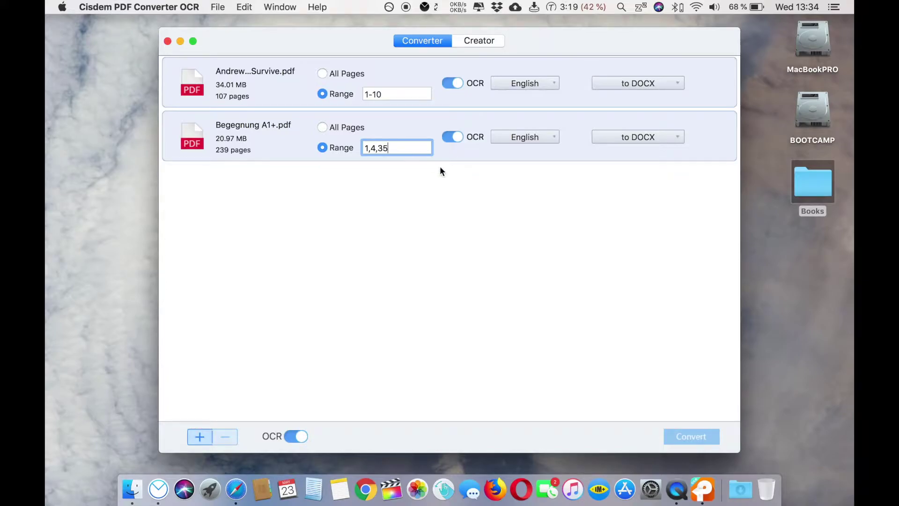
# - Review the full OCR language list for the first file and cancel without changes
pyautogui.click(529, 83)
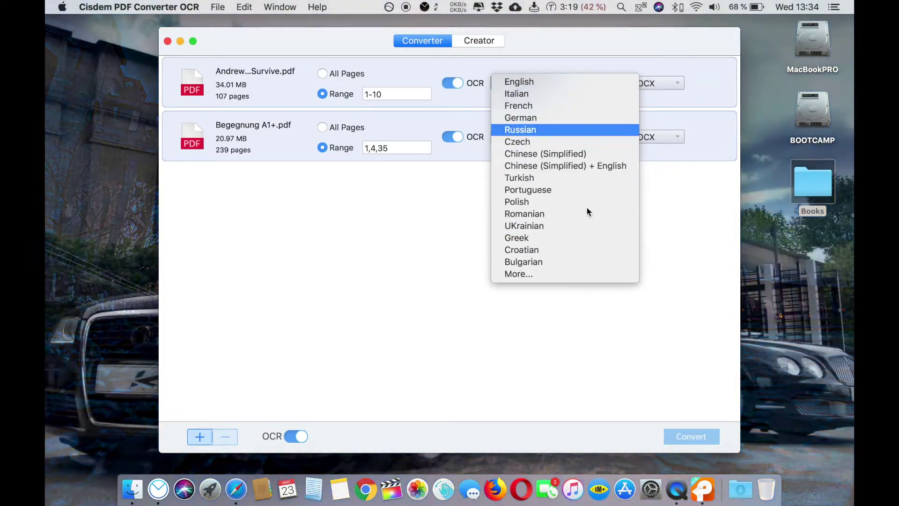
pyautogui.click(594, 277)
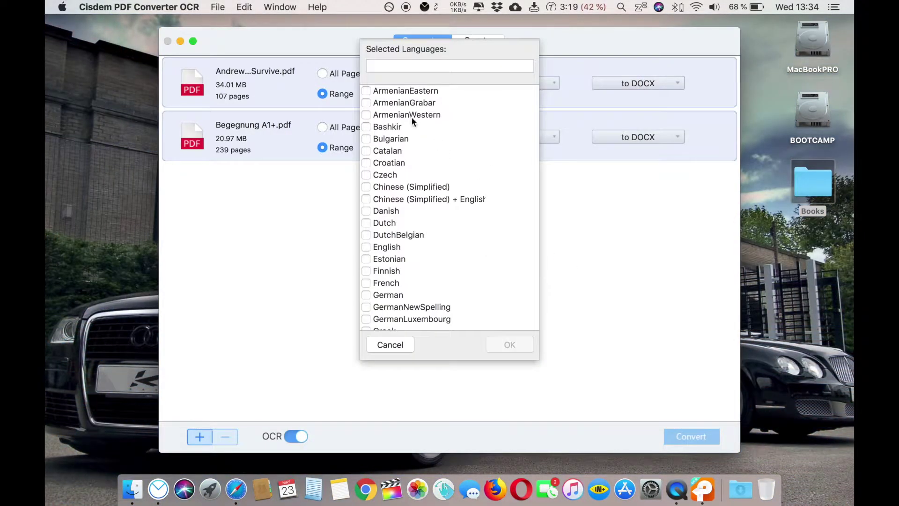
pyautogui.scroll(-5, 452, 270)
pyautogui.scroll(5, 453, 270)
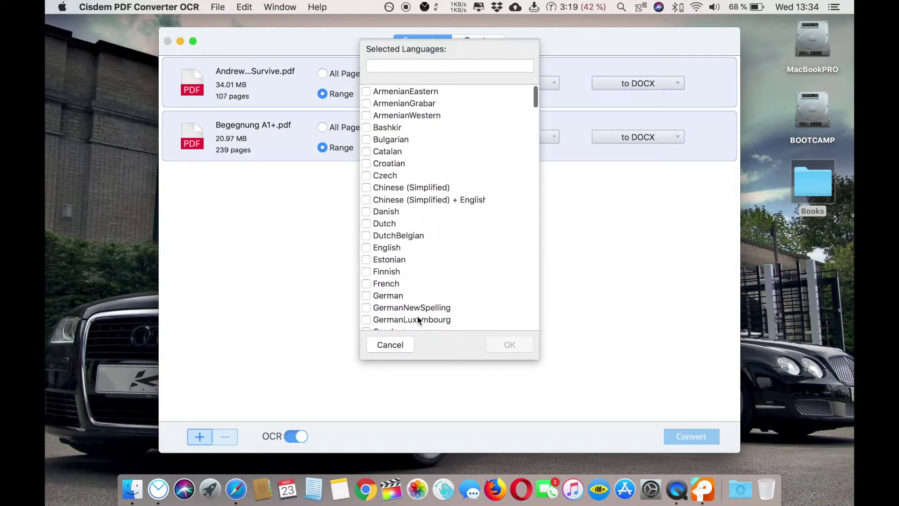
pyautogui.click(401, 342)
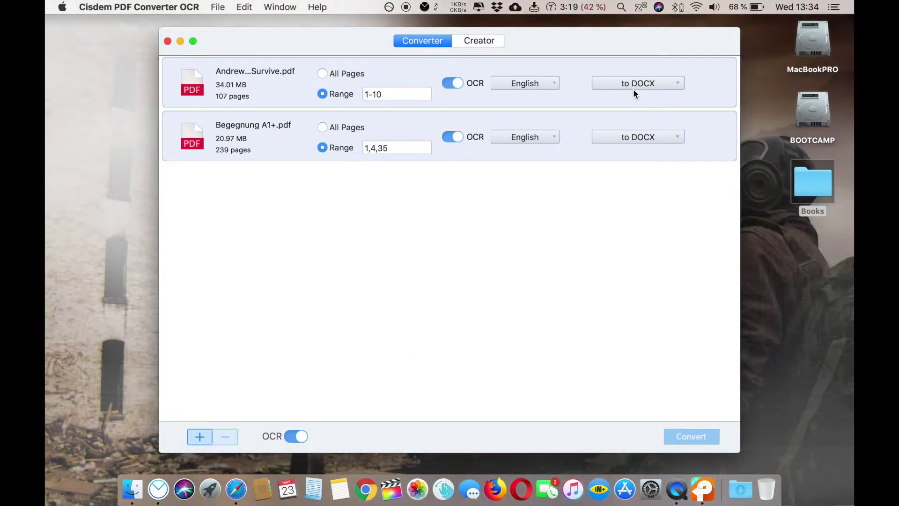
# - Set the Andrew Grove PDF output to DOC and keep Begegnung A1+.pdf as DOCX
pyautogui.click(633, 88)
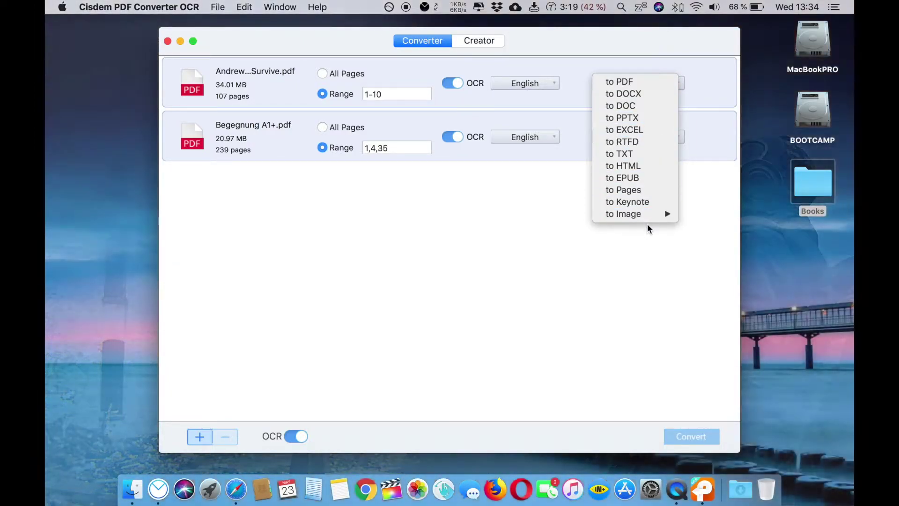
pyautogui.click(639, 105)
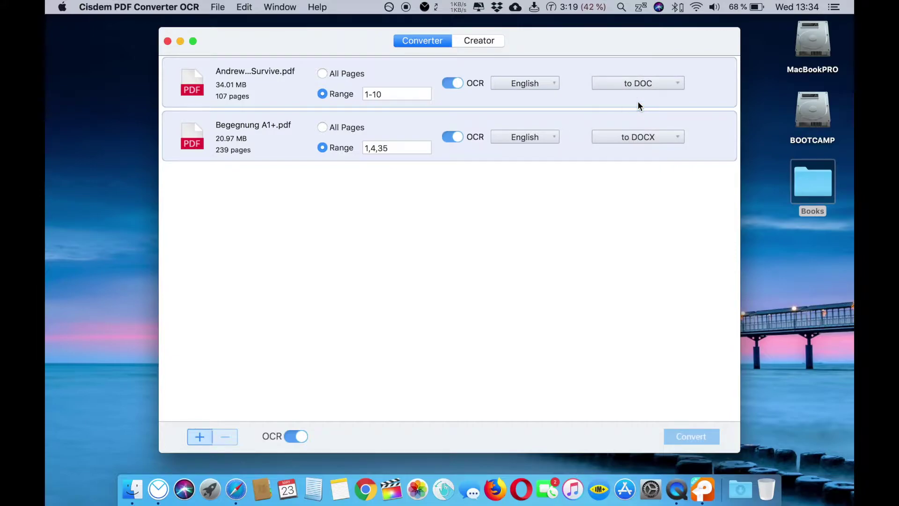
pyautogui.click(660, 137)
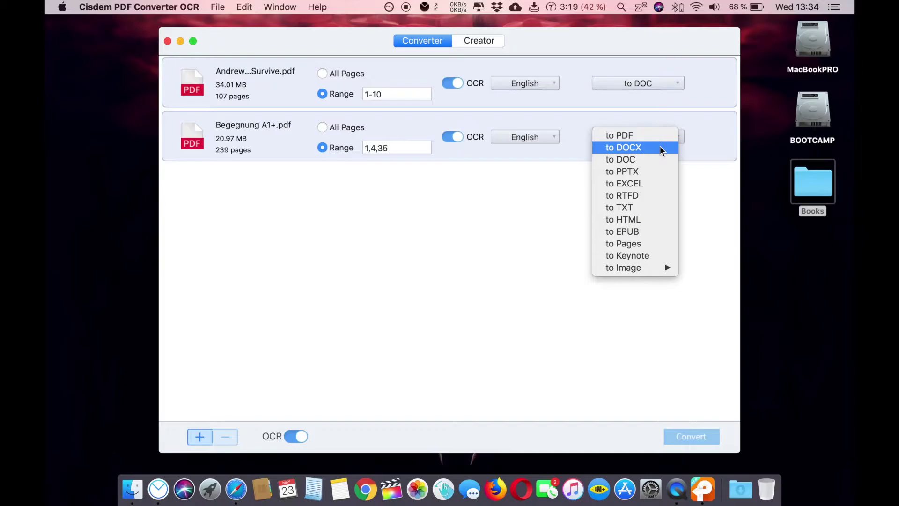
pyautogui.click(659, 147)
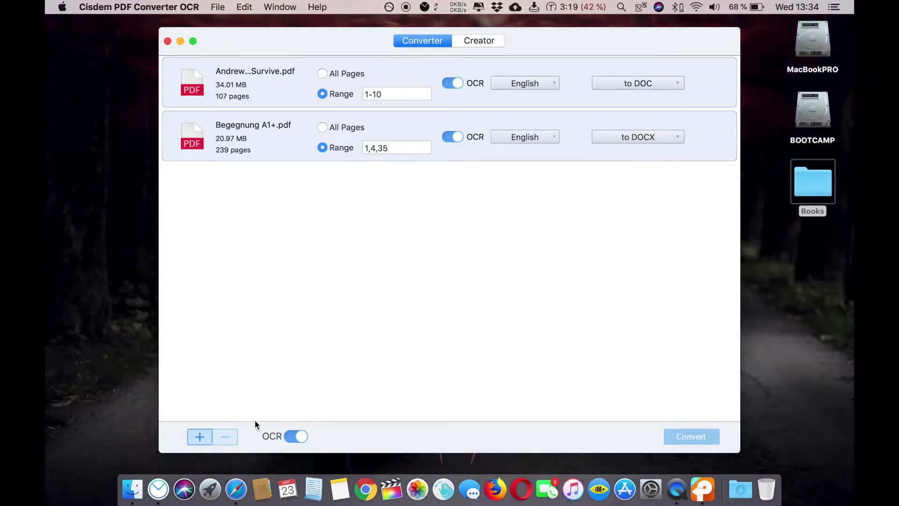
# - Add the CoyleThorson PDF from the Books folder to the converter list
pyautogui.click(208, 435)
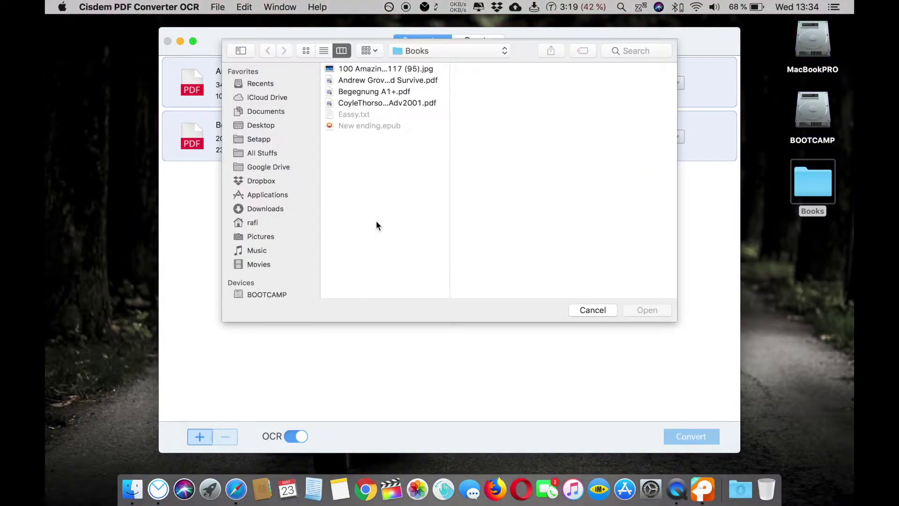
pyautogui.click(352, 80)
pyautogui.click(382, 92)
pyautogui.click(374, 103)
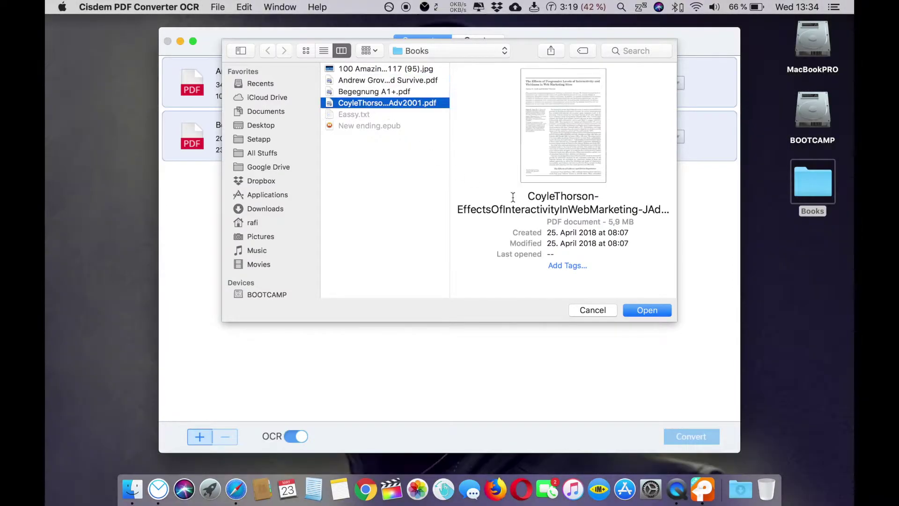
pyautogui.click(645, 311)
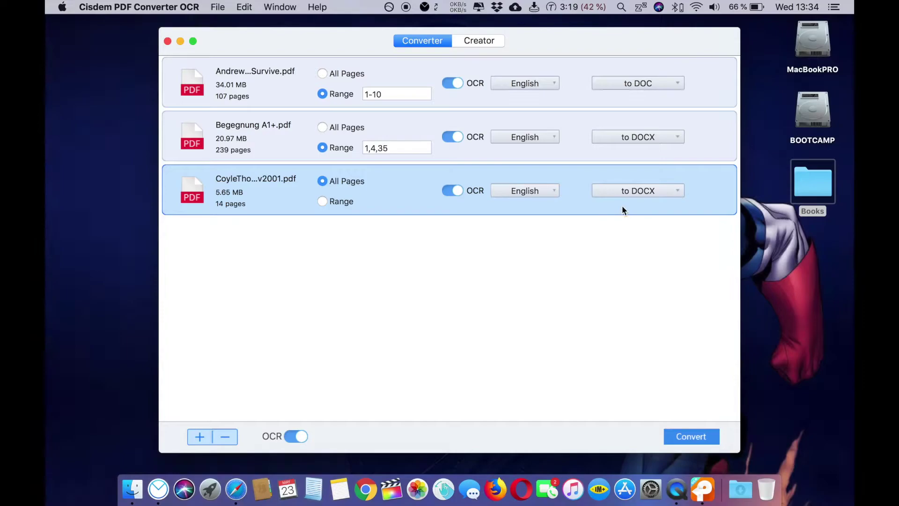
# - Limit the CoyleThorson PDF to pages 1-5 and set its output to PPTX
pyautogui.click(347, 206)
pyautogui.click(393, 202)
pyautogui.write('1-5')
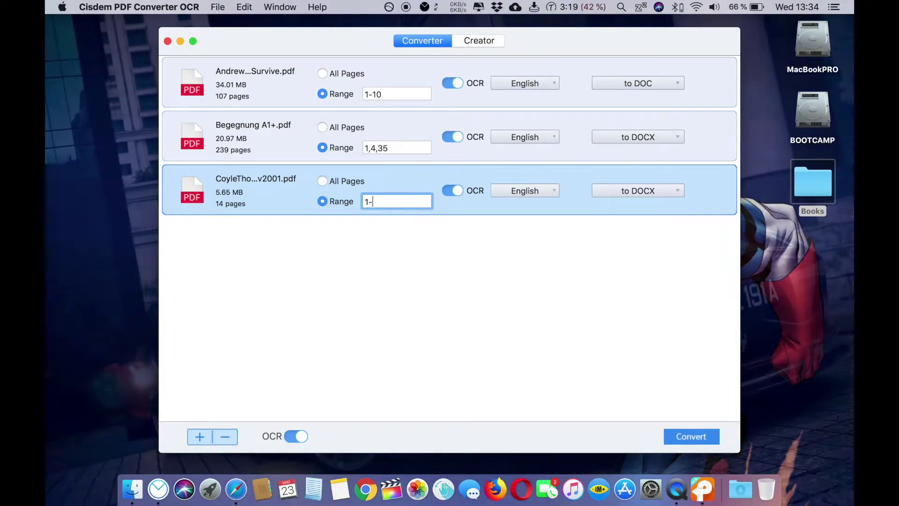
pyautogui.click(491, 229)
pyautogui.click(628, 190)
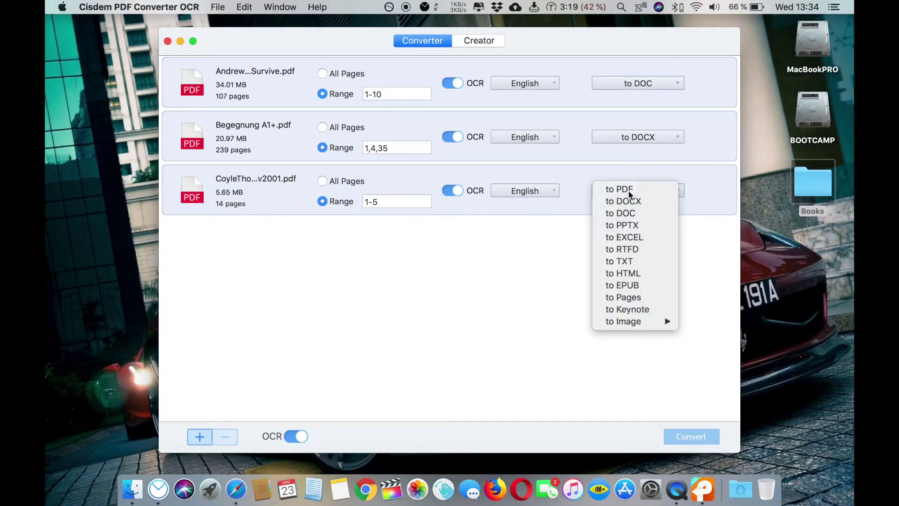
pyautogui.click(643, 224)
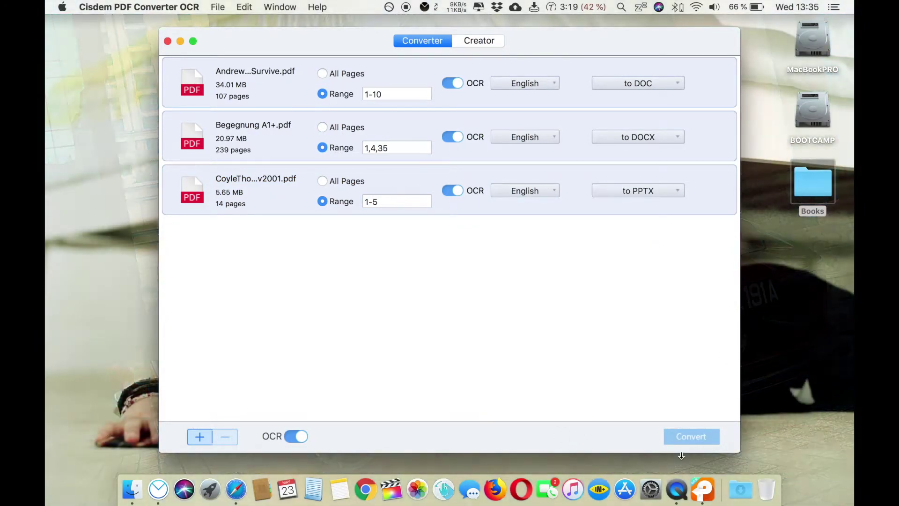
# - Convert the Andrew Grove PDF to DOC, saving it on the Desktop
pyautogui.click(274, 92)
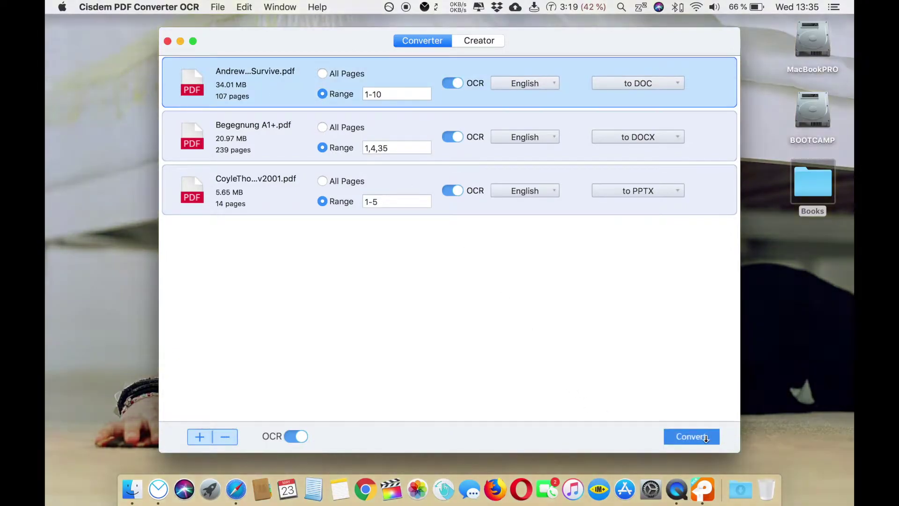
pyautogui.click(705, 437)
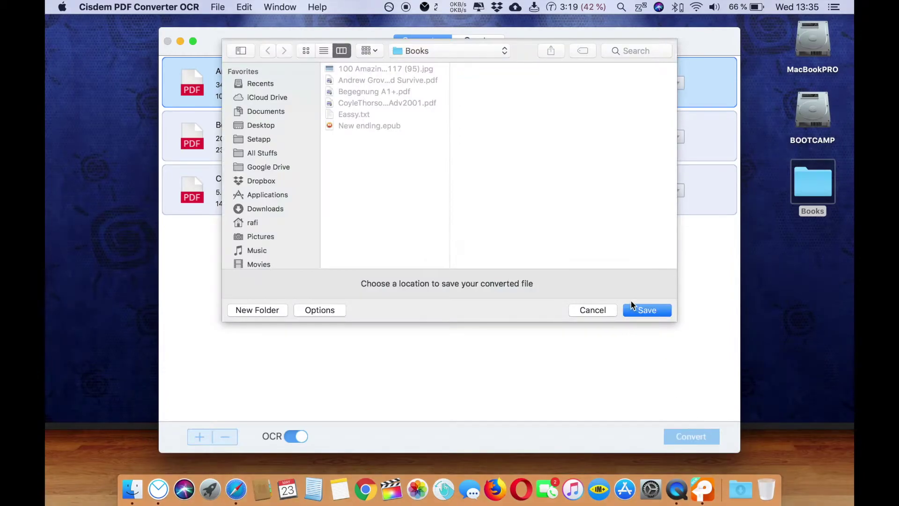
pyautogui.click(263, 139)
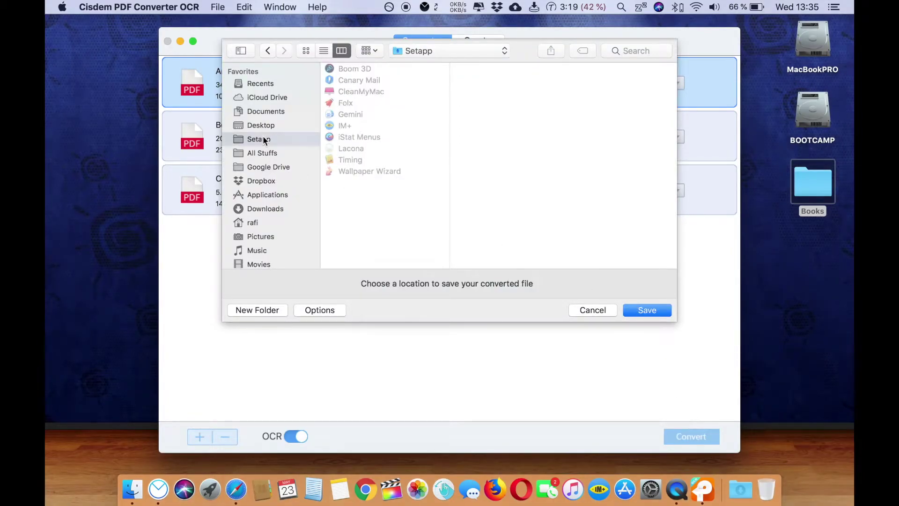
pyautogui.click(259, 125)
pyautogui.click(647, 310)
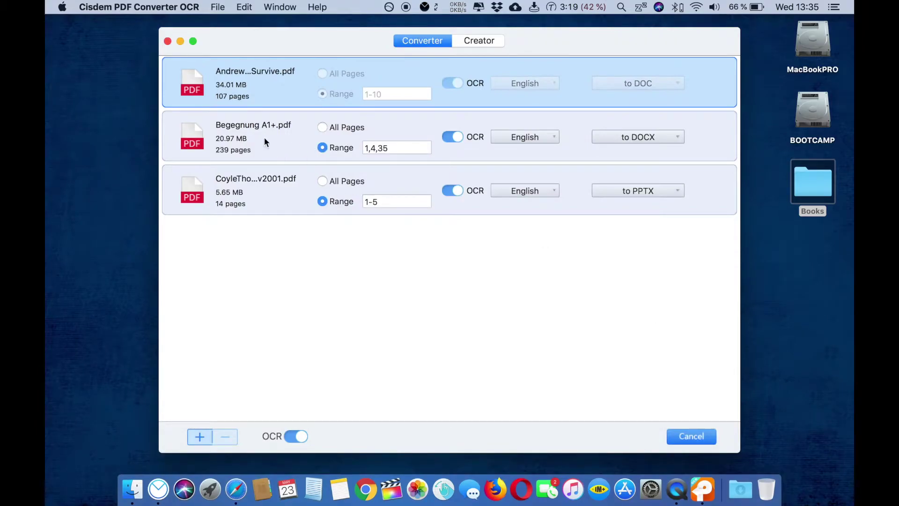
# - Convert Begegnung A1+.pdf to DOCX and the CoyleThorson PDF to PPTX, saving both on the Desktop
pyautogui.click(697, 430)
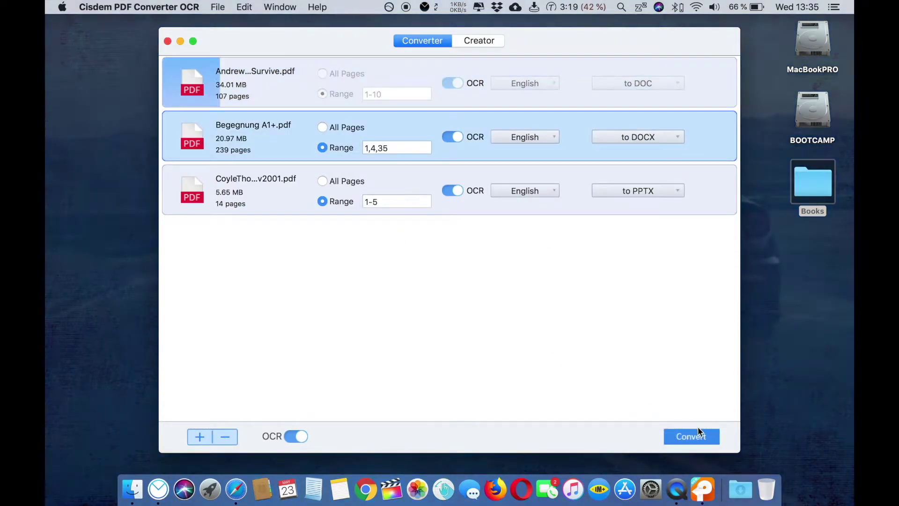
pyautogui.click(697, 430)
pyautogui.click(280, 181)
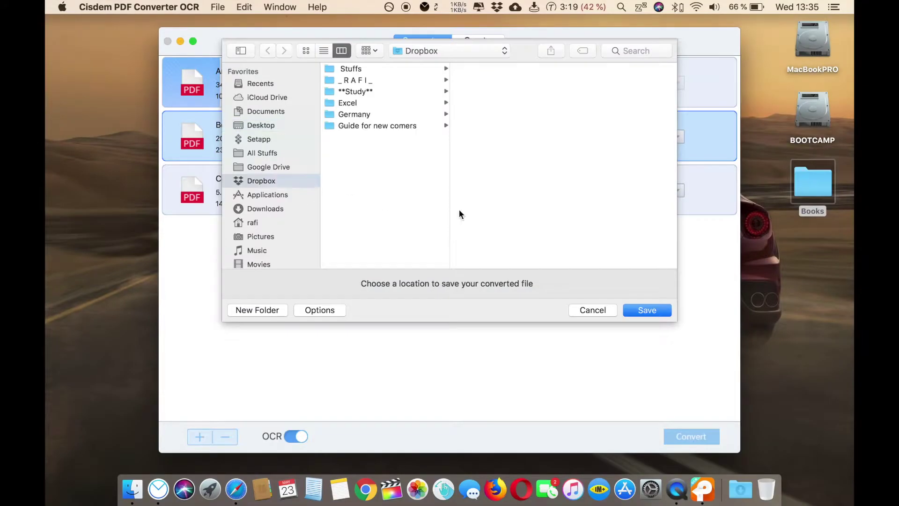
pyautogui.click(272, 139)
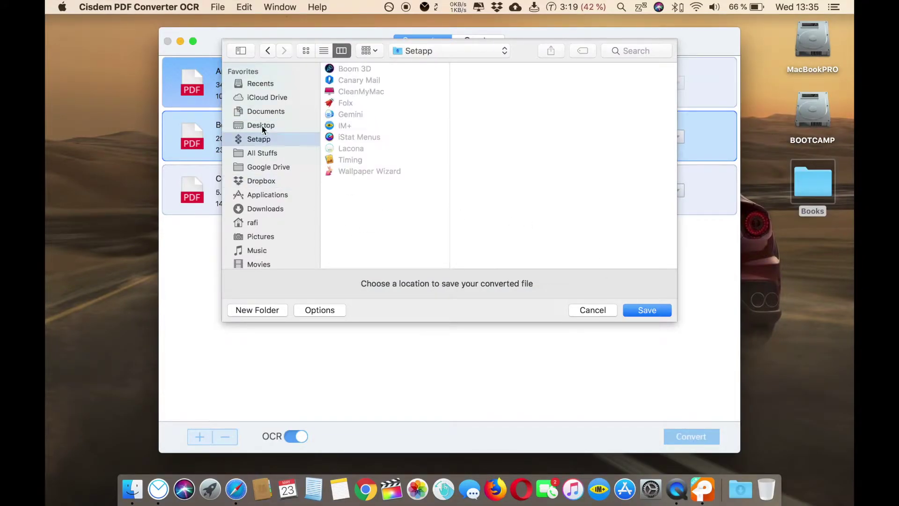
pyautogui.click(262, 125)
pyautogui.click(647, 311)
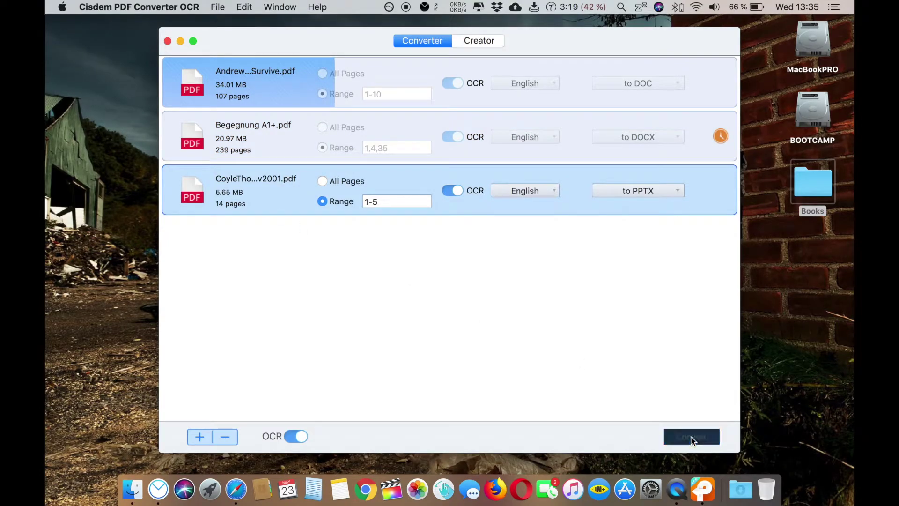
pyautogui.click(691, 438)
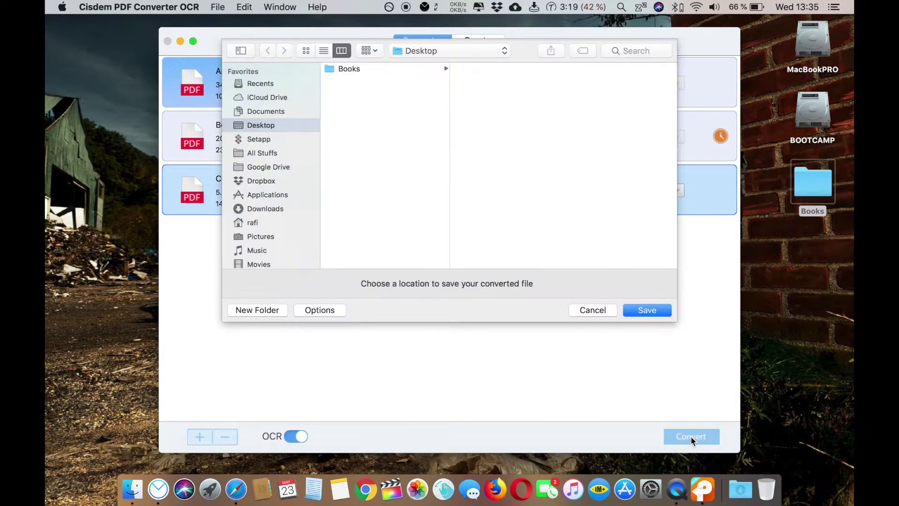
pyautogui.click(647, 310)
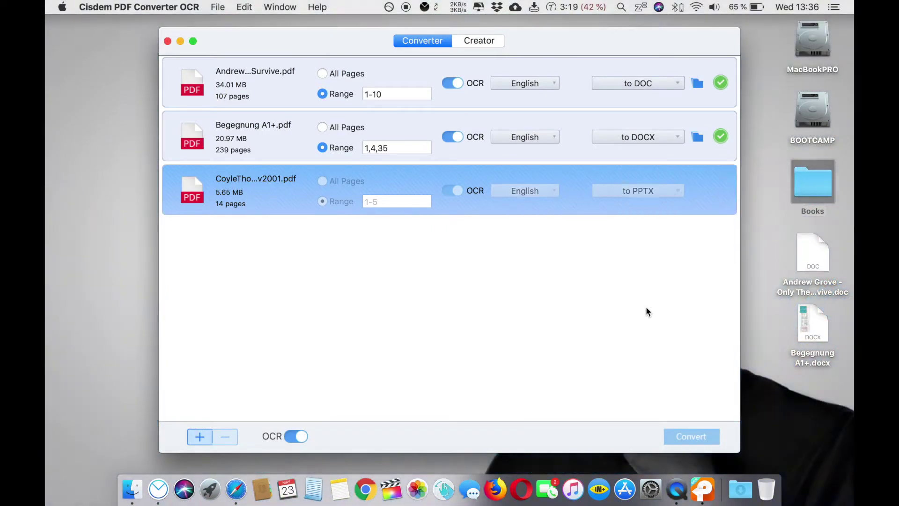
pyautogui.click(784, 349)
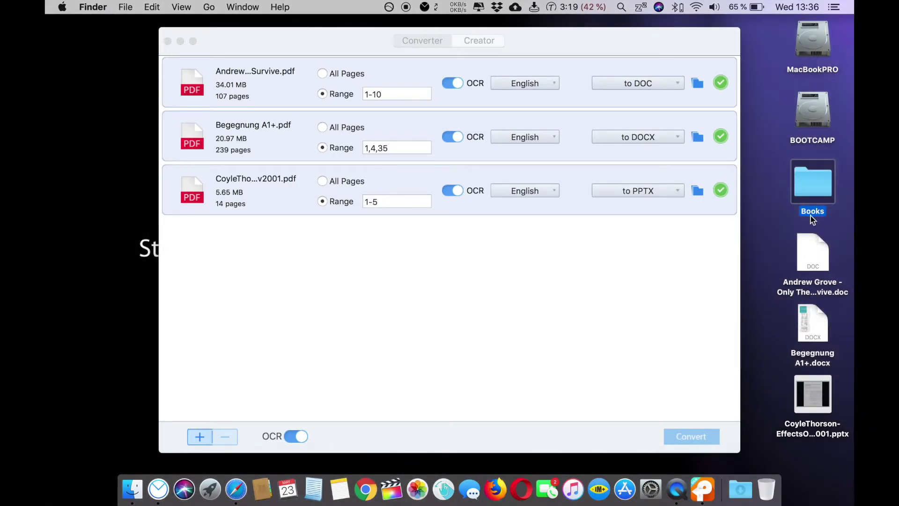
pyautogui.click(811, 243)
pyautogui.doubleClick(811, 241)
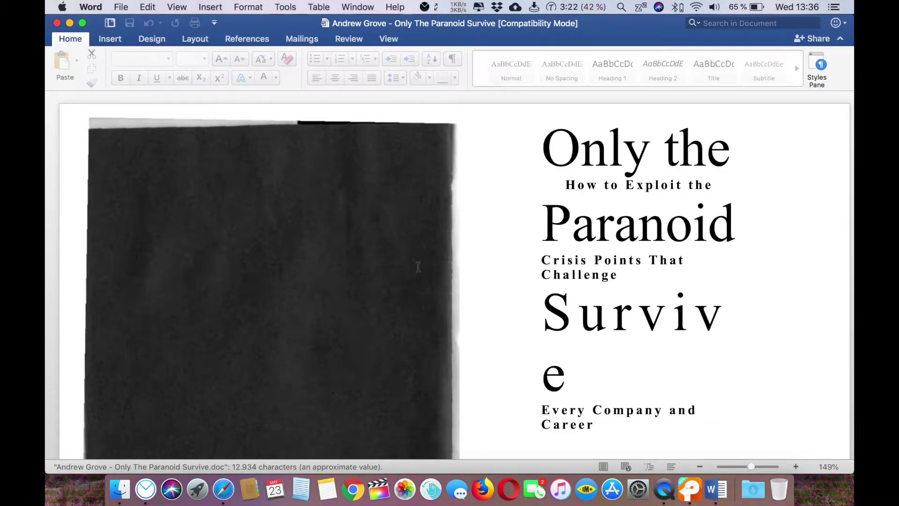
pyautogui.scroll(-15, 609, 243)
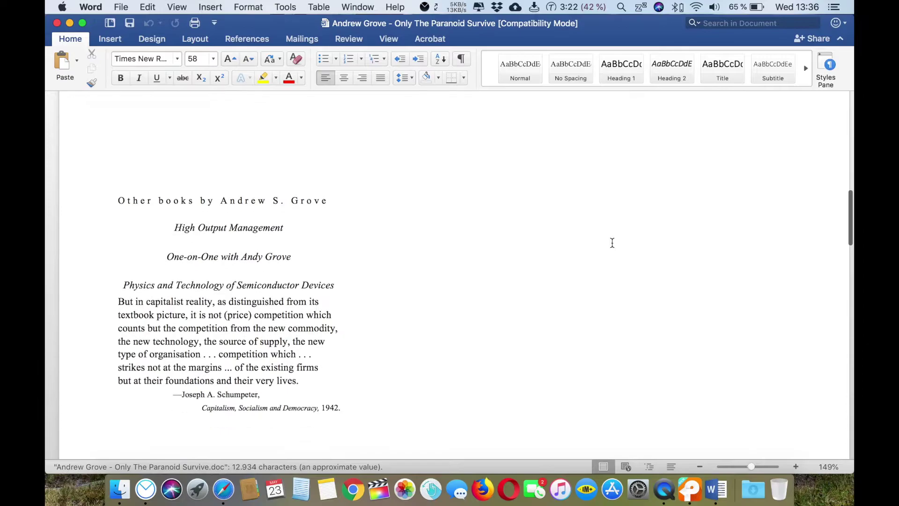
pyautogui.scroll(-15, 612, 242)
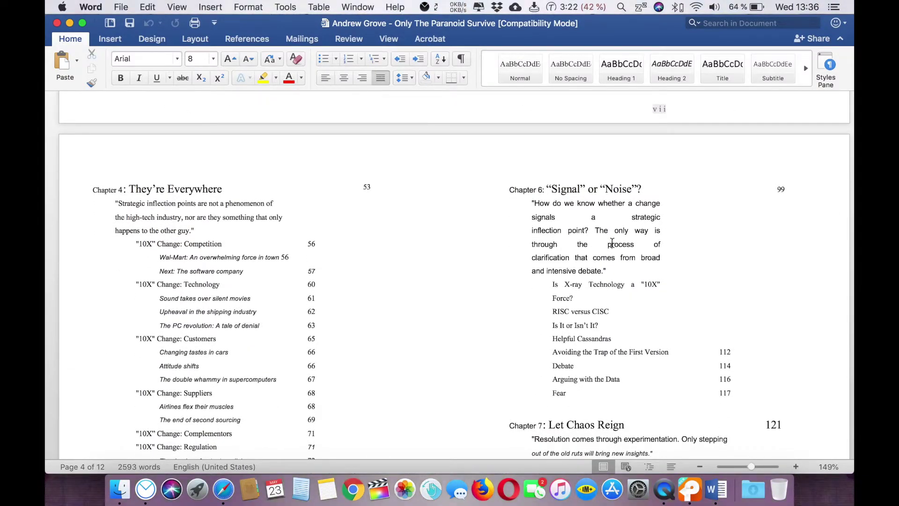
pyautogui.scroll(-15, 369, 186)
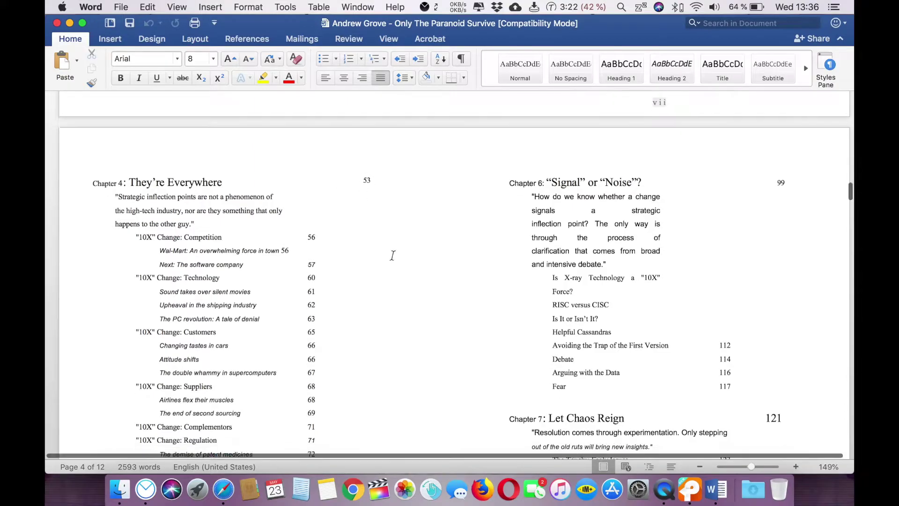
pyautogui.scroll(-10, 391, 260)
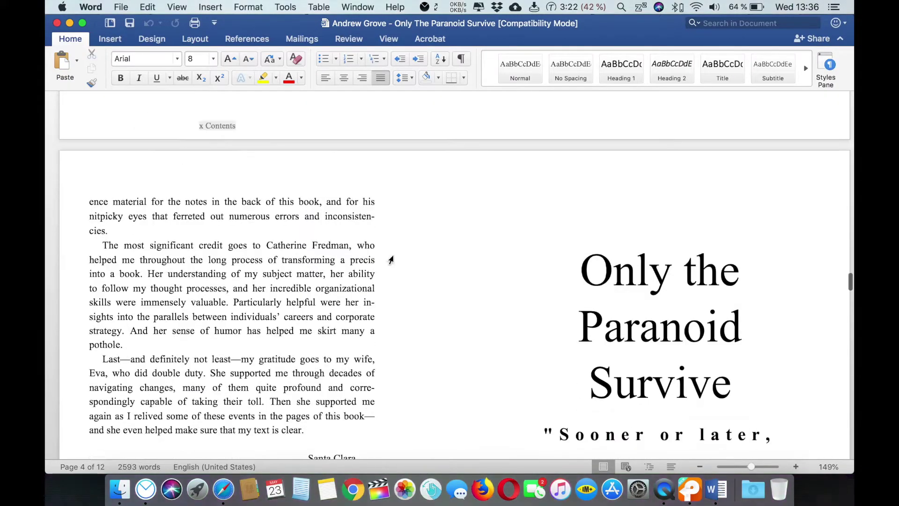
pyautogui.click(56, 23)
pyautogui.click(418, 115)
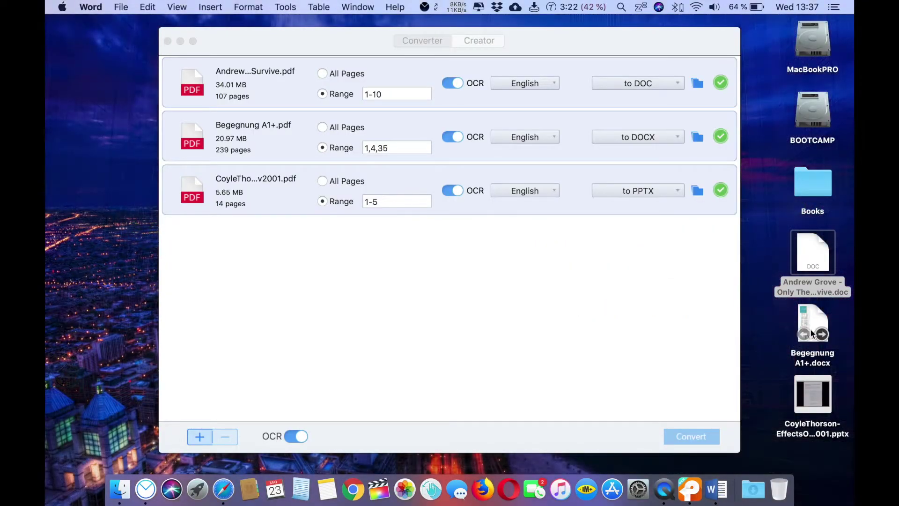
pyautogui.click(810, 309)
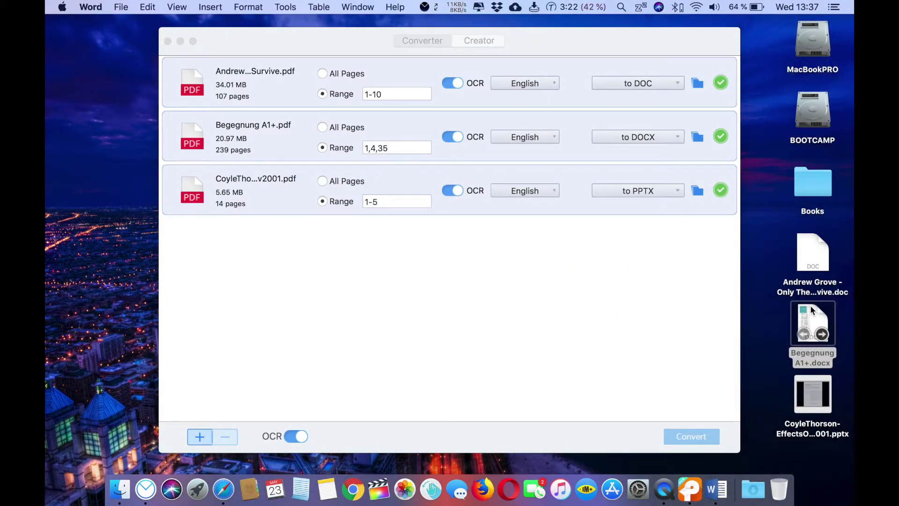
pyautogui.doubleClick(810, 305)
pyautogui.scroll(-5, 430, 317)
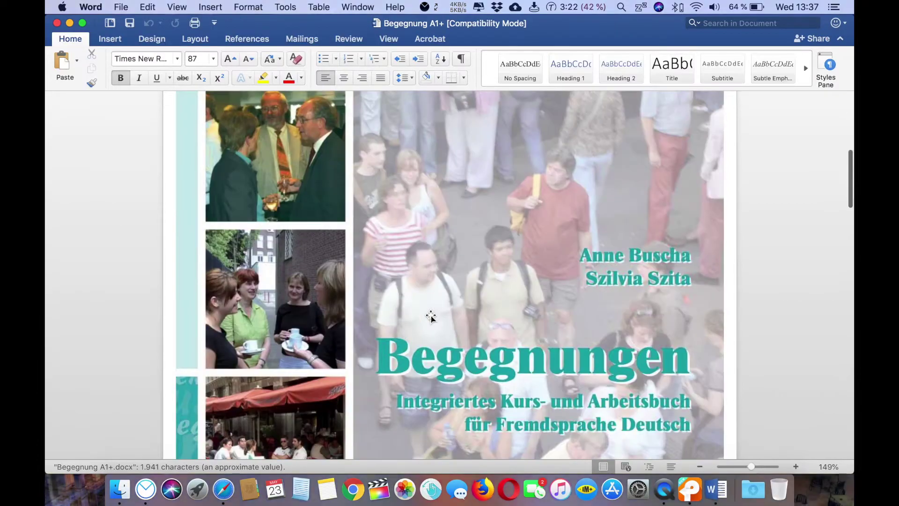
pyautogui.scroll(-10, 430, 316)
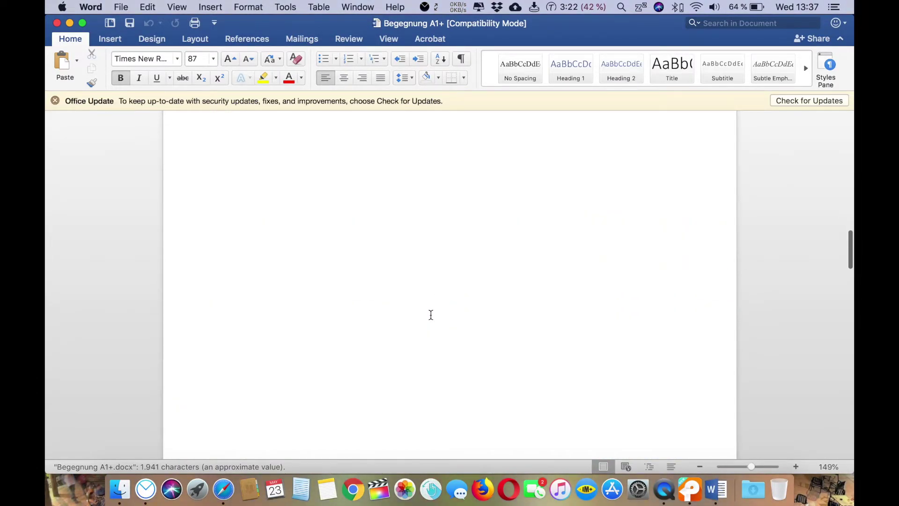
pyautogui.scroll(-10, 430, 314)
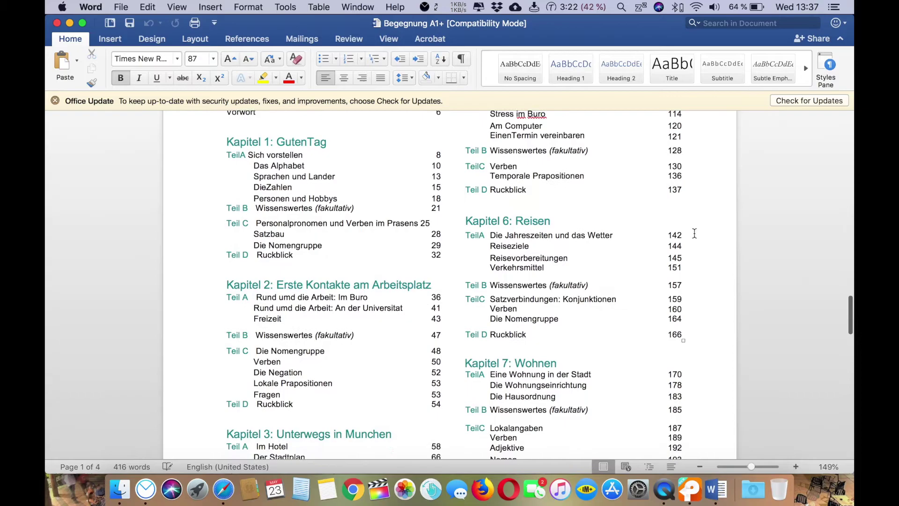
pyautogui.doubleClick(676, 234)
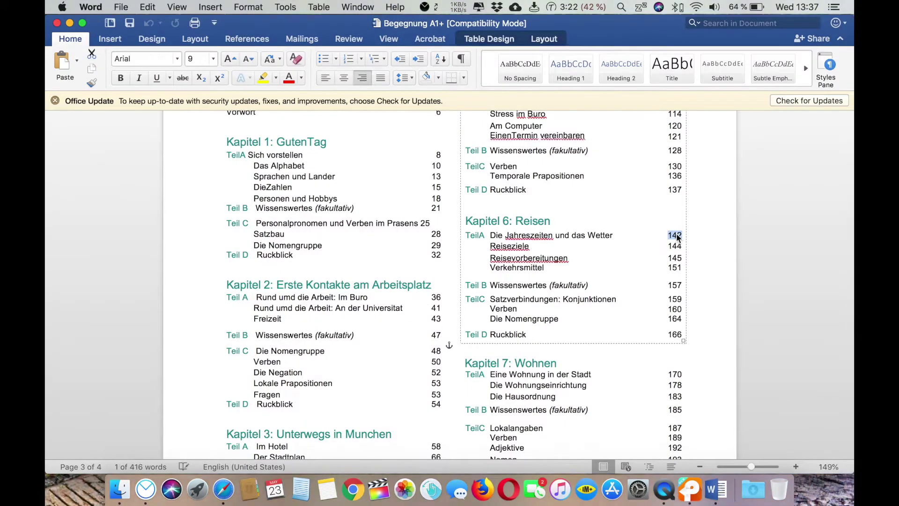
pyautogui.write('123')
pyautogui.click(716, 215)
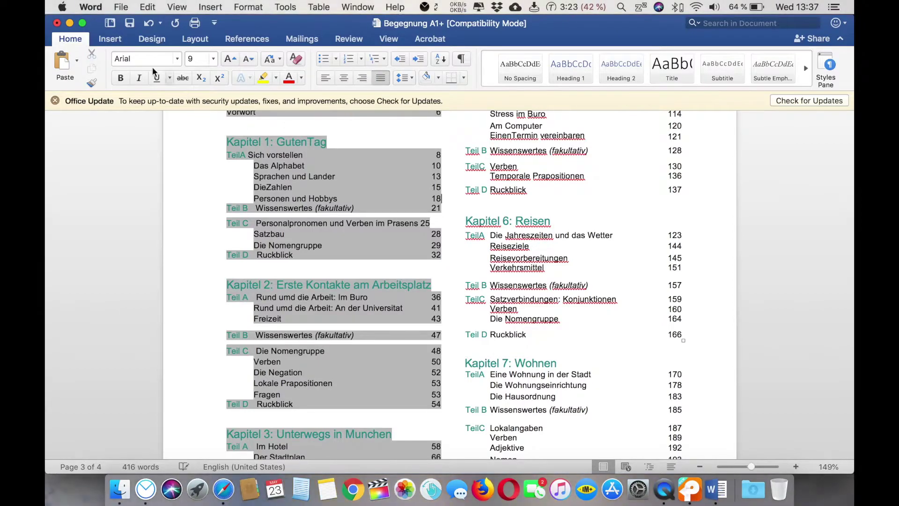
pyautogui.click(55, 23)
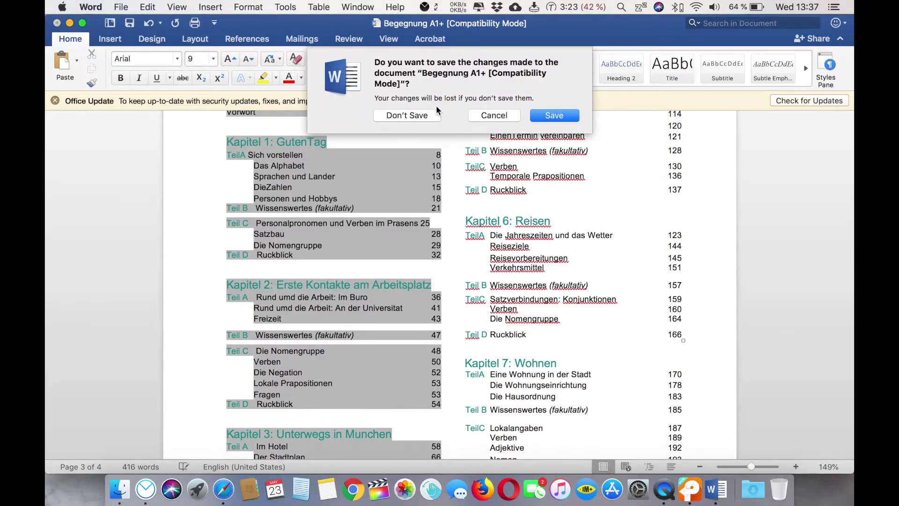
pyautogui.click(417, 117)
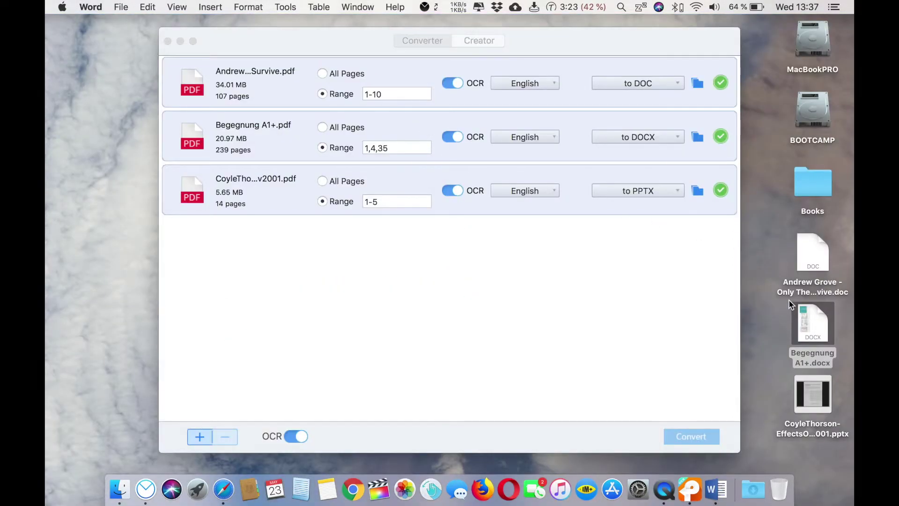
pyautogui.doubleClick(824, 383)
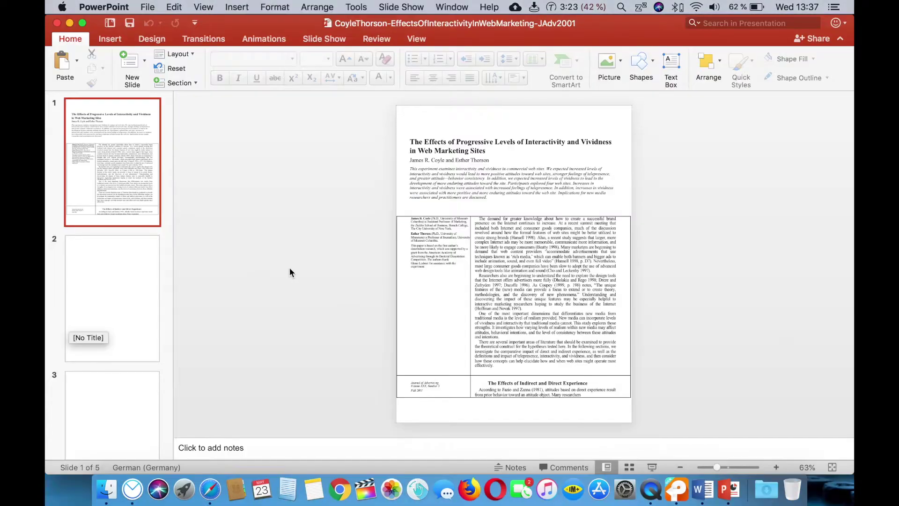
pyautogui.click(110, 316)
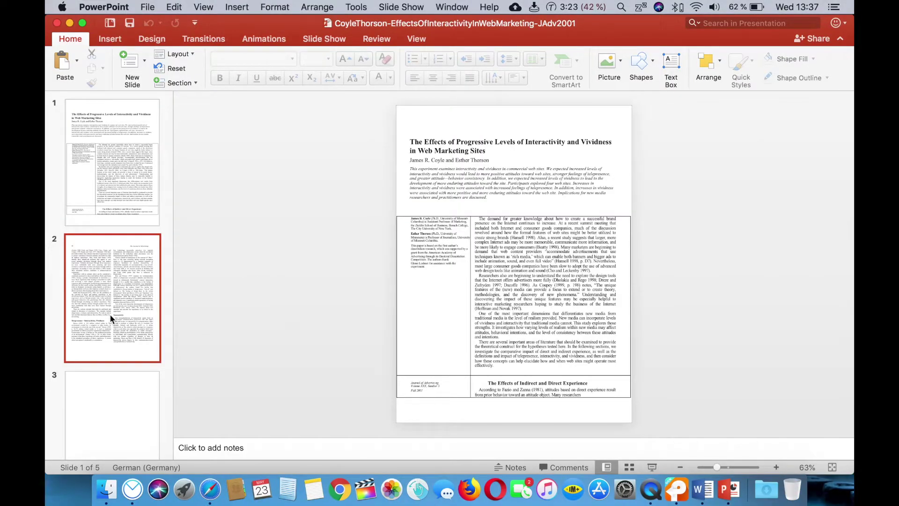
pyautogui.scroll(-5, 108, 356)
pyautogui.click(108, 391)
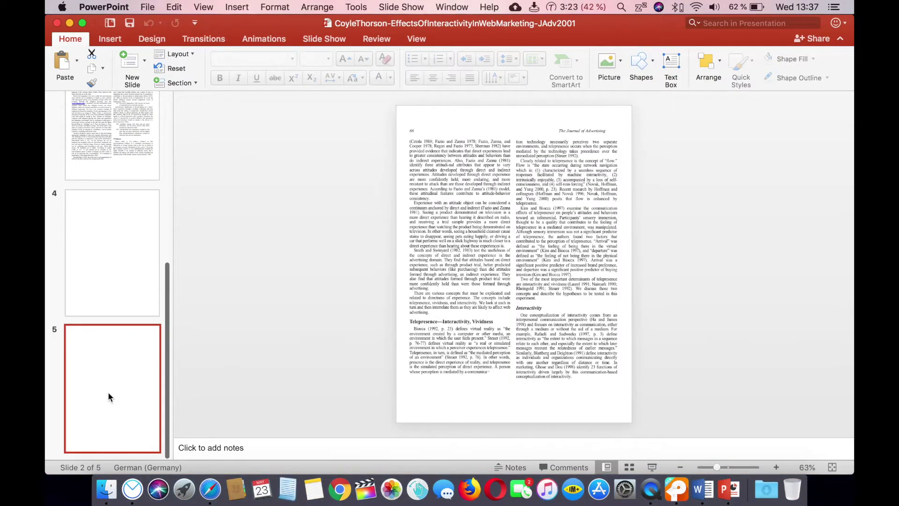
pyautogui.scroll(5, 108, 391)
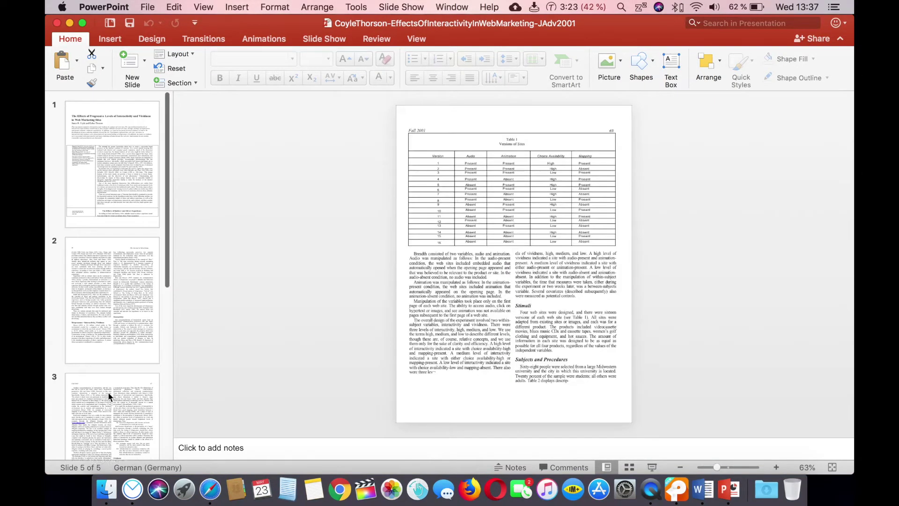
pyautogui.click(102, 209)
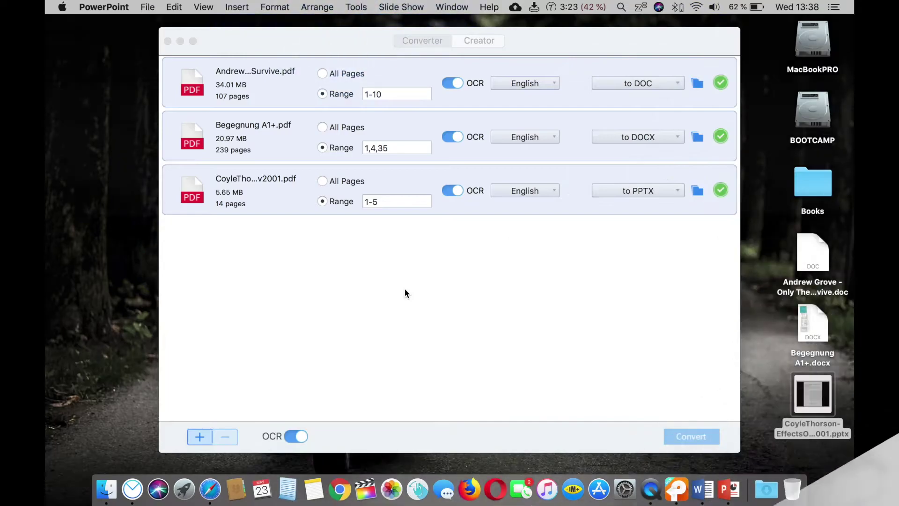
# - In the Creator tab, add Begegnung A1+.docx from the Desktop to the list
pyautogui.click(405, 288)
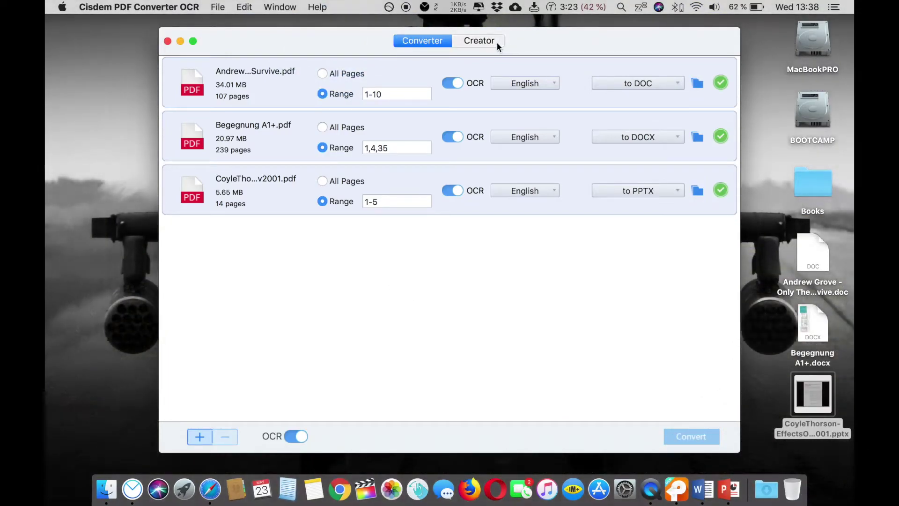
pyautogui.click(497, 44)
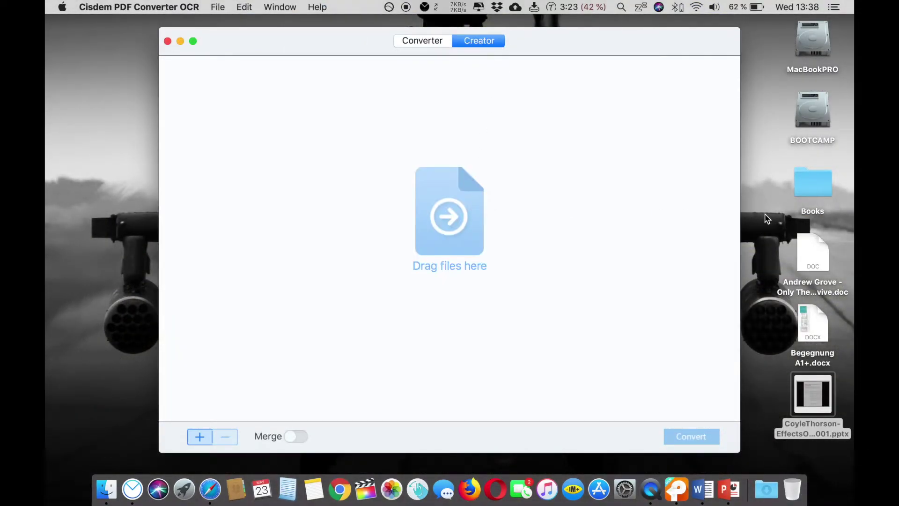
pyautogui.moveTo(757, 235); pyautogui.dragTo(834, 413)
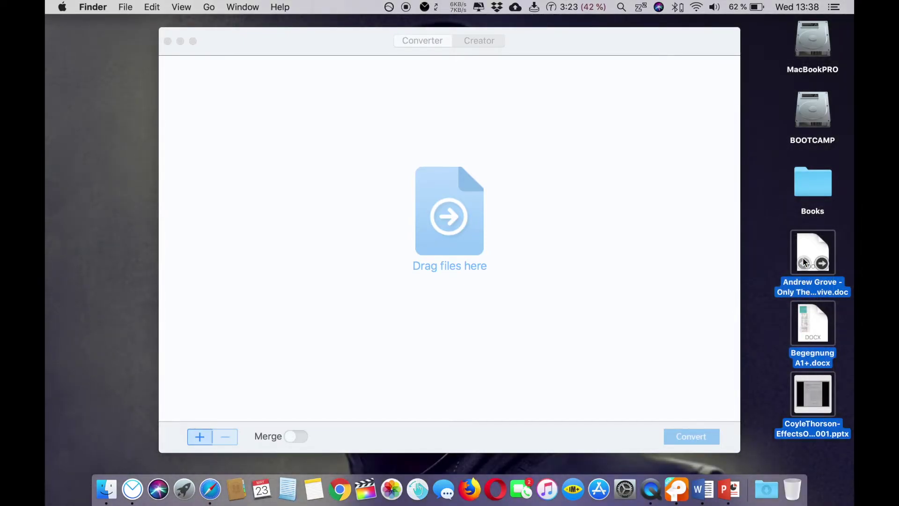
pyautogui.click(760, 233)
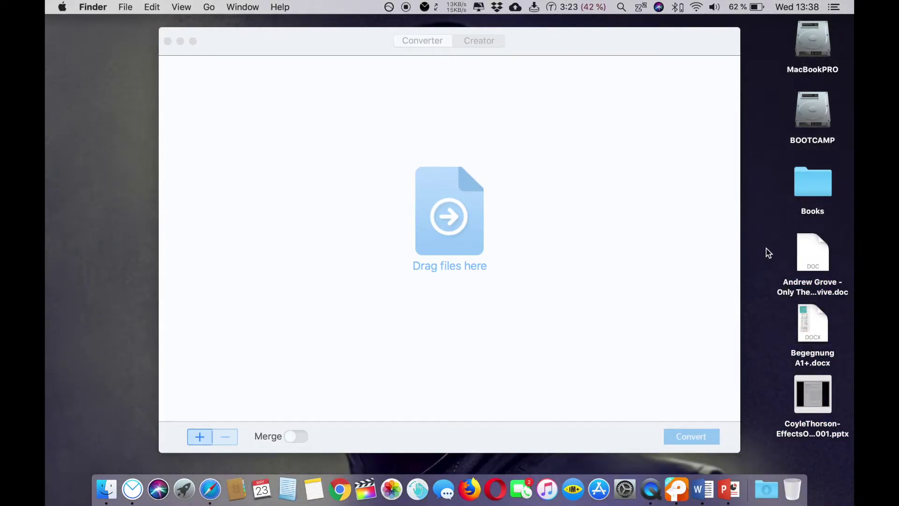
pyautogui.moveTo(810, 312); pyautogui.dragTo(708, 289)
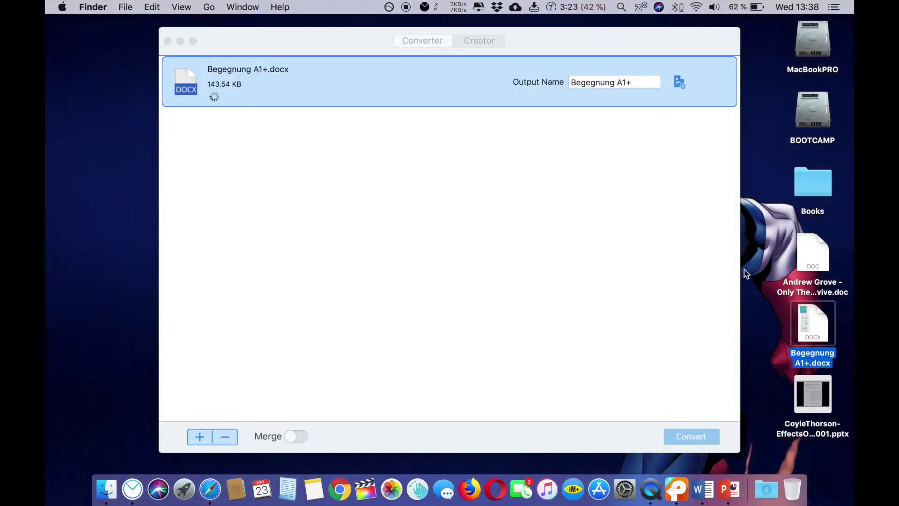
# - Add Eassy.txt, New ending.epub and the wallpaper JPG from the Books folder, then close Books
pyautogui.doubleClick(816, 193)
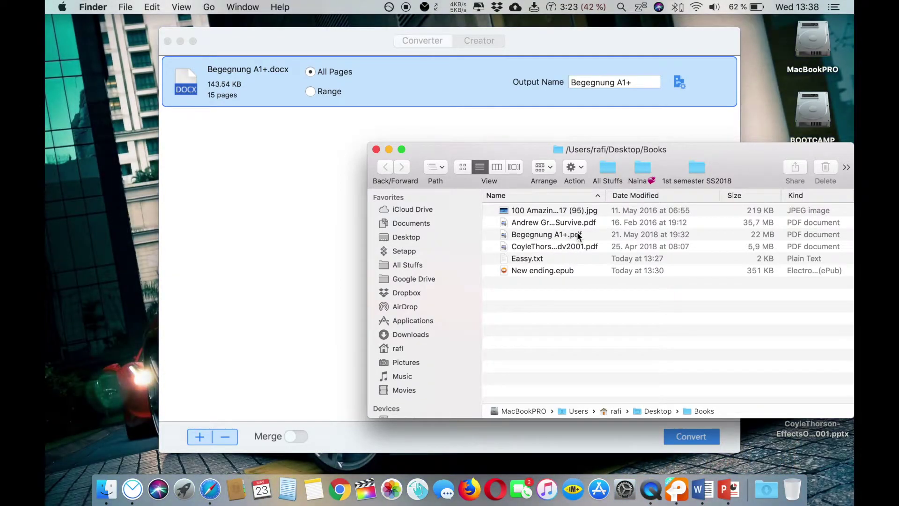
pyautogui.click(564, 272)
pyautogui.keyDown('shift'); pyautogui.click(526, 258); pyautogui.keyUp('shift')
pyautogui.moveTo(526, 259); pyautogui.dragTo(205, 257)
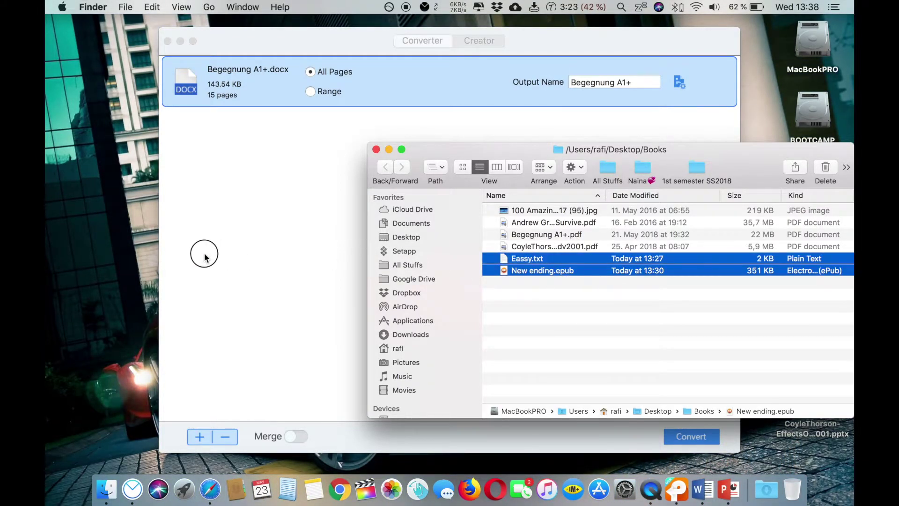
pyautogui.click(527, 264)
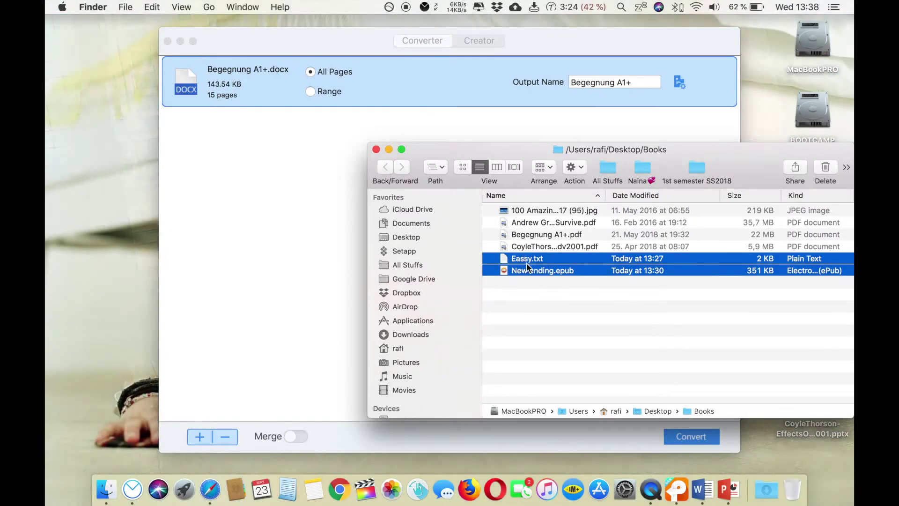
pyautogui.moveTo(527, 267); pyautogui.dragTo(224, 224)
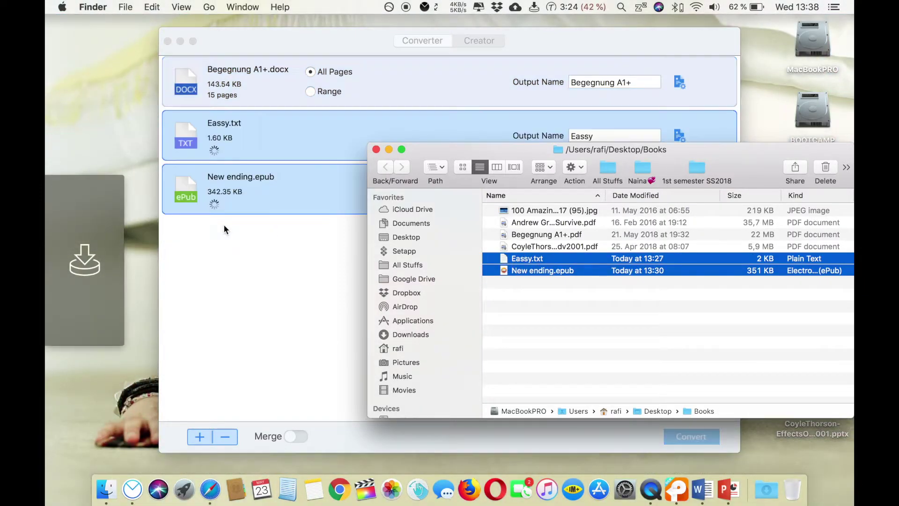
pyautogui.click(557, 297)
pyautogui.moveTo(525, 212); pyautogui.dragTo(330, 298)
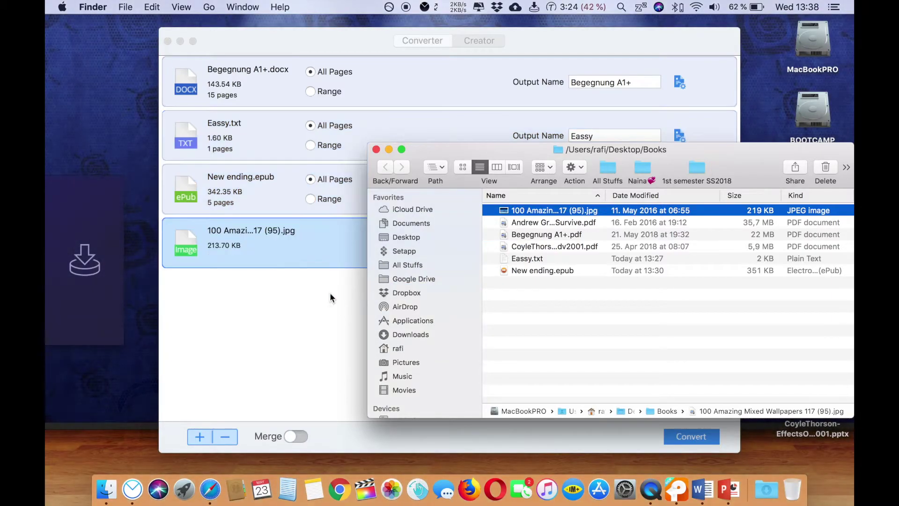
pyautogui.click(376, 149)
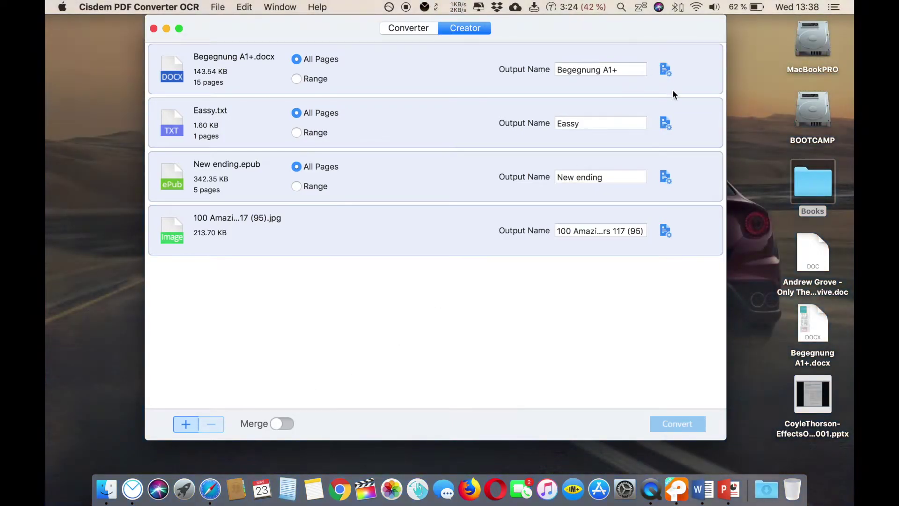
# - Set the Begegnung A1+ PDF output to A4 page size and High quality
pyautogui.click(667, 73)
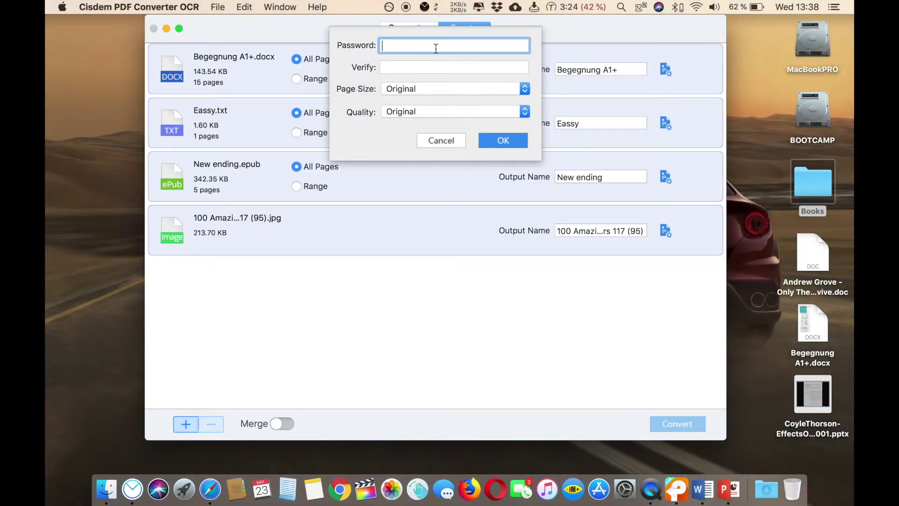
pyautogui.click(435, 89)
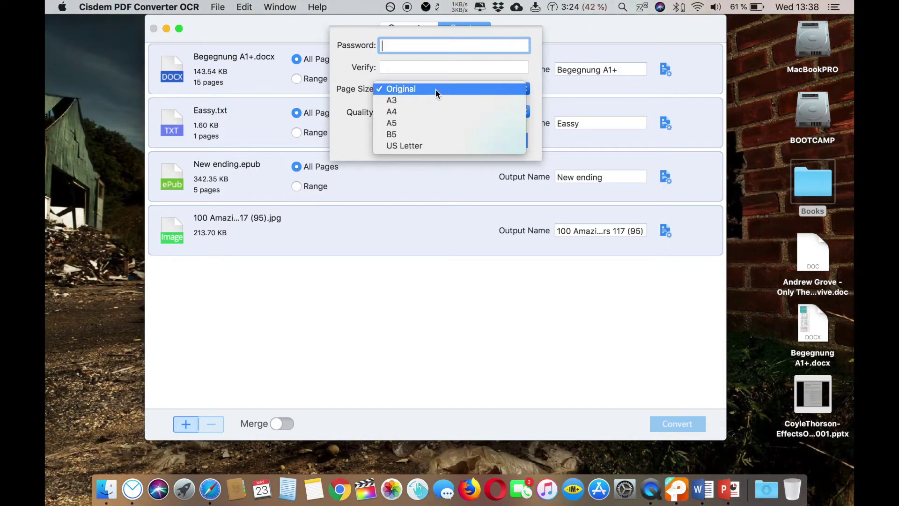
pyautogui.click(433, 112)
pyautogui.click(426, 111)
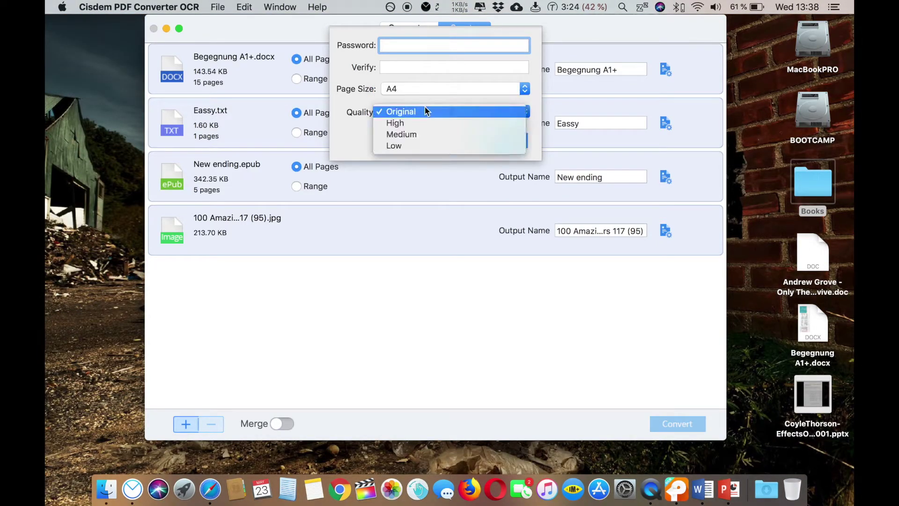
pyautogui.click(415, 123)
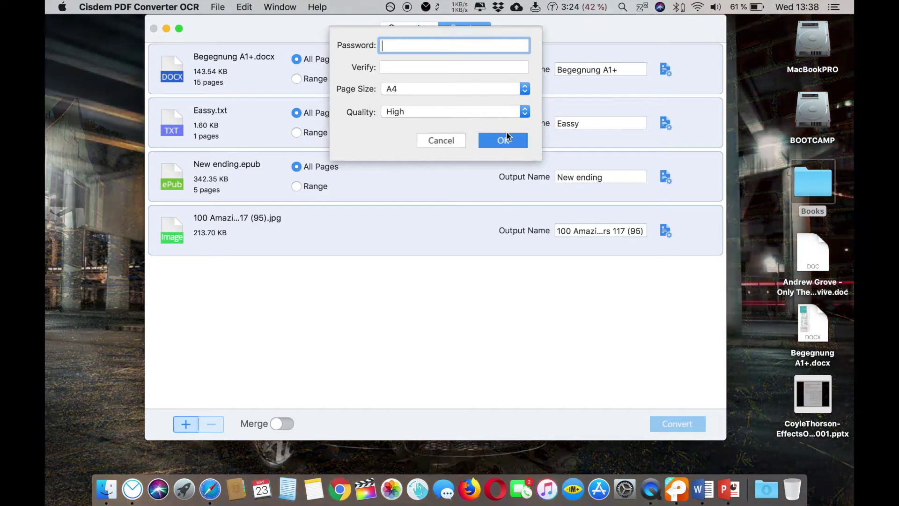
pyautogui.click(513, 144)
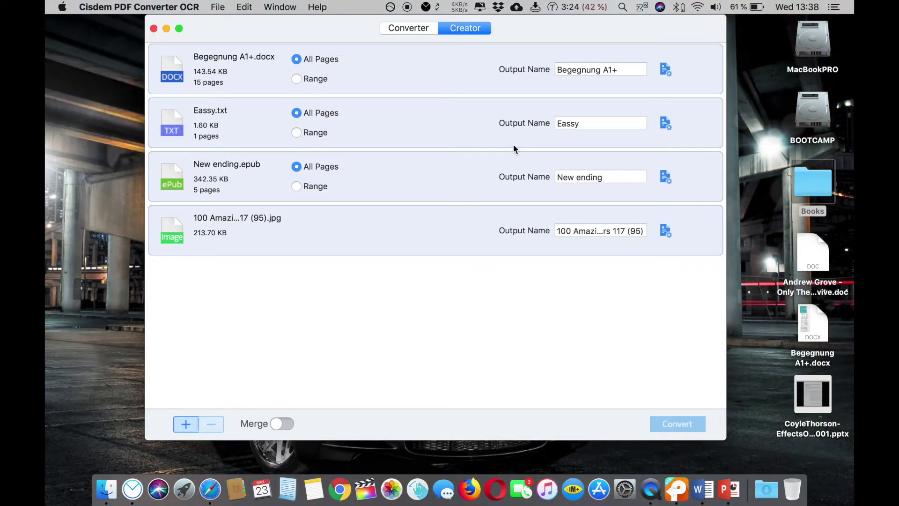
pyautogui.click(460, 128)
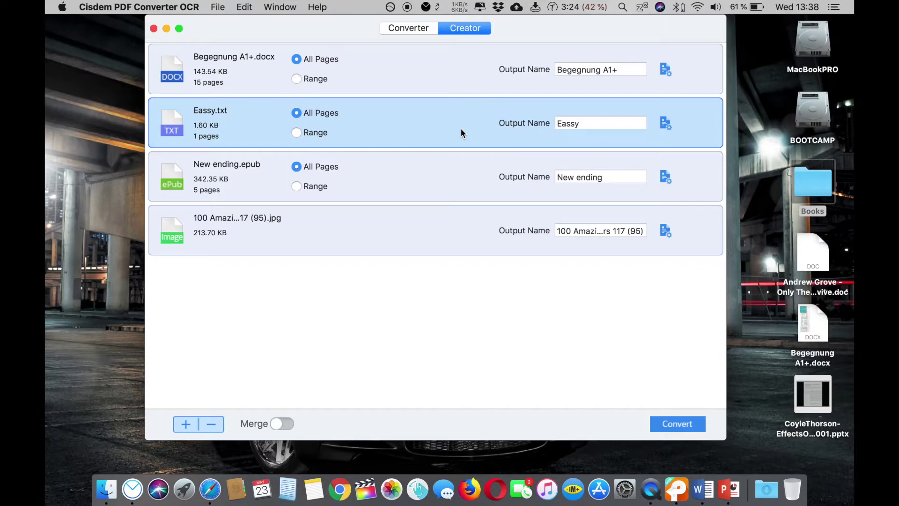
pyautogui.click(485, 231)
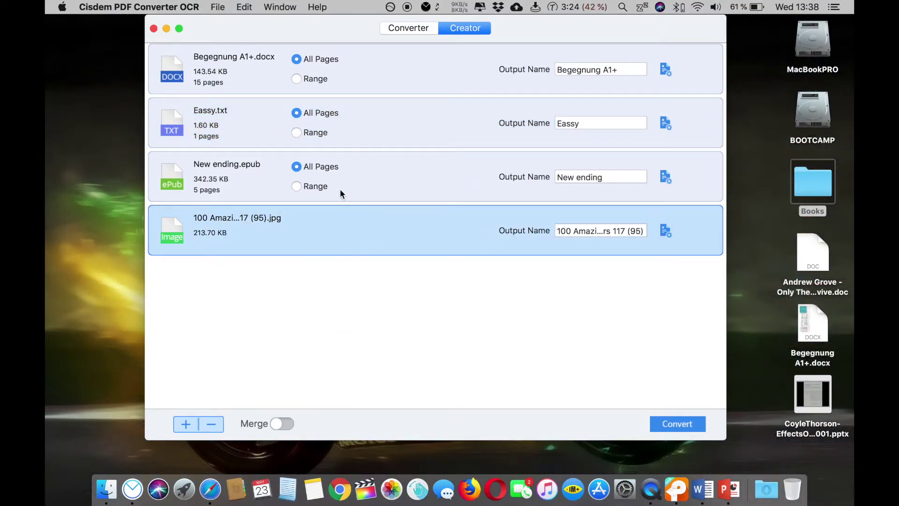
# - Convert the 100 Amazing Mixed Wallpapers JPG into a PDF saved on the Desktop
pyautogui.click(311, 81)
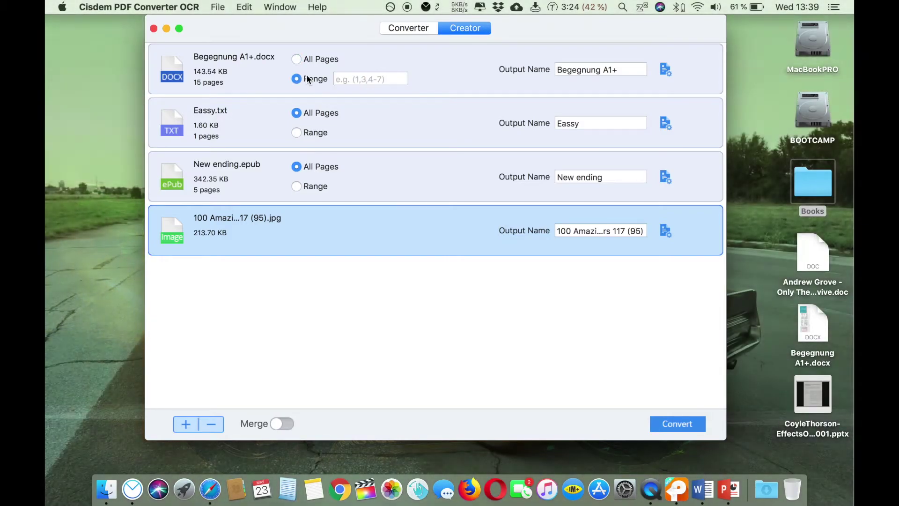
pyautogui.click(305, 62)
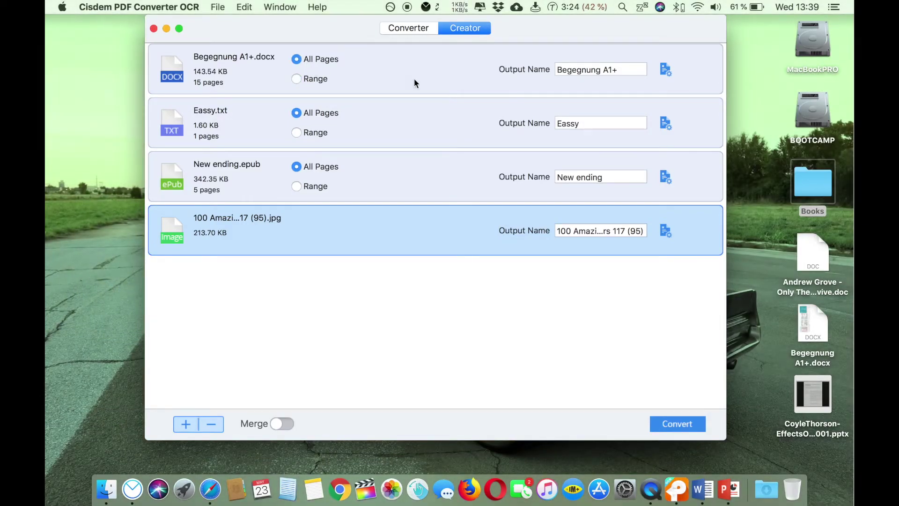
pyautogui.click(677, 424)
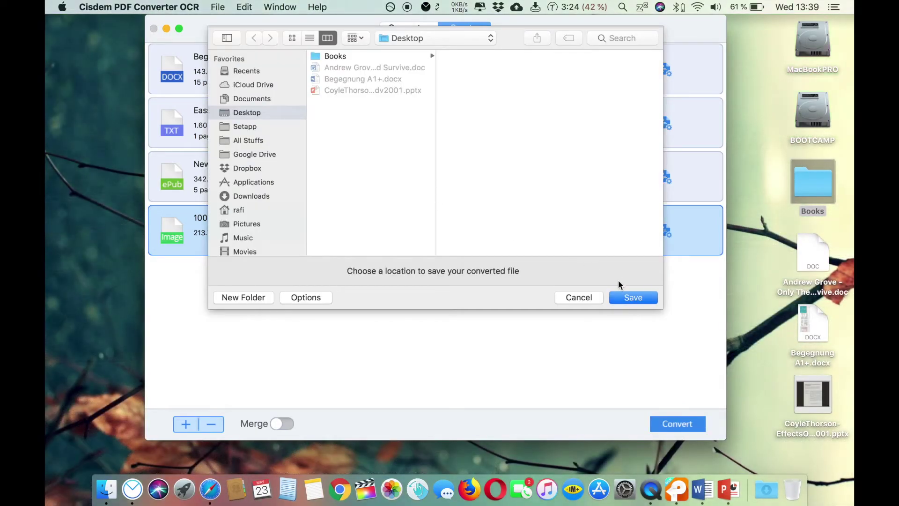
pyautogui.click(624, 298)
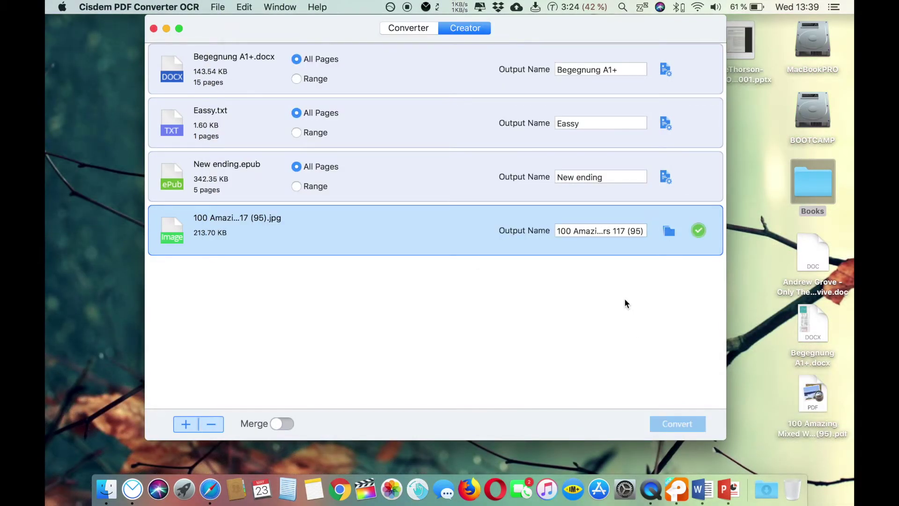
pyautogui.click(533, 180)
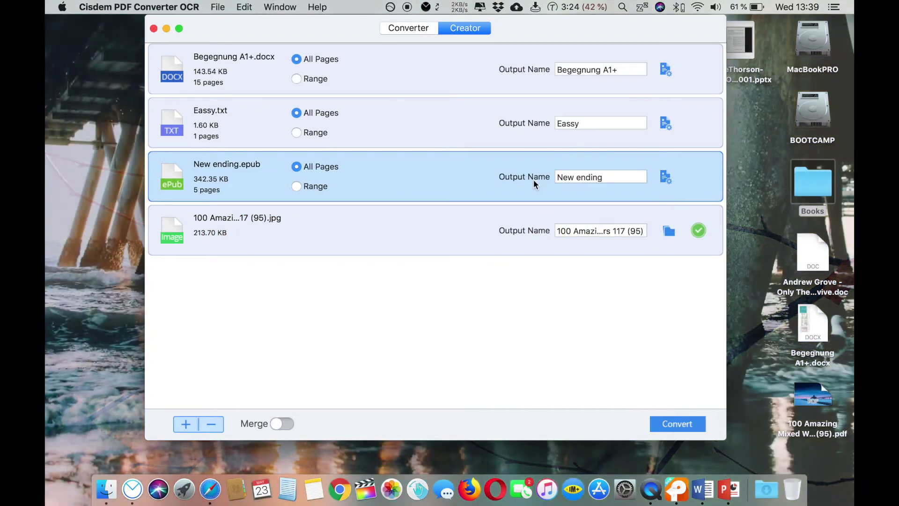
pyautogui.doubleClick(818, 401)
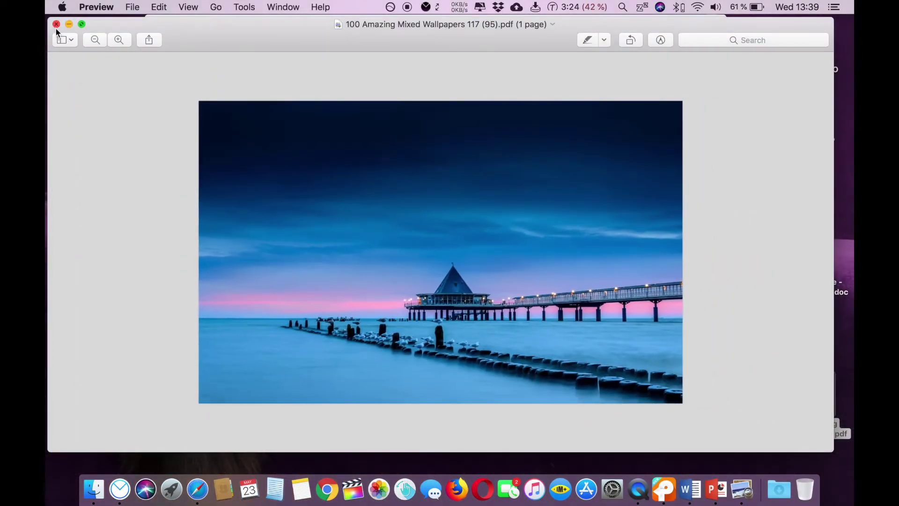
pyautogui.click(56, 24)
# - Convert New ending.epub to New ending.pdf on the Desktop
pyautogui.click(381, 165)
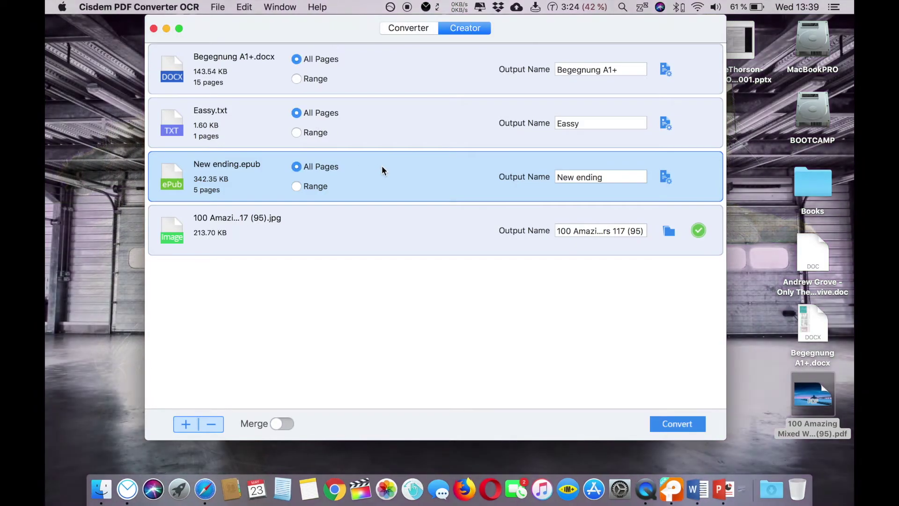
pyautogui.click(360, 128)
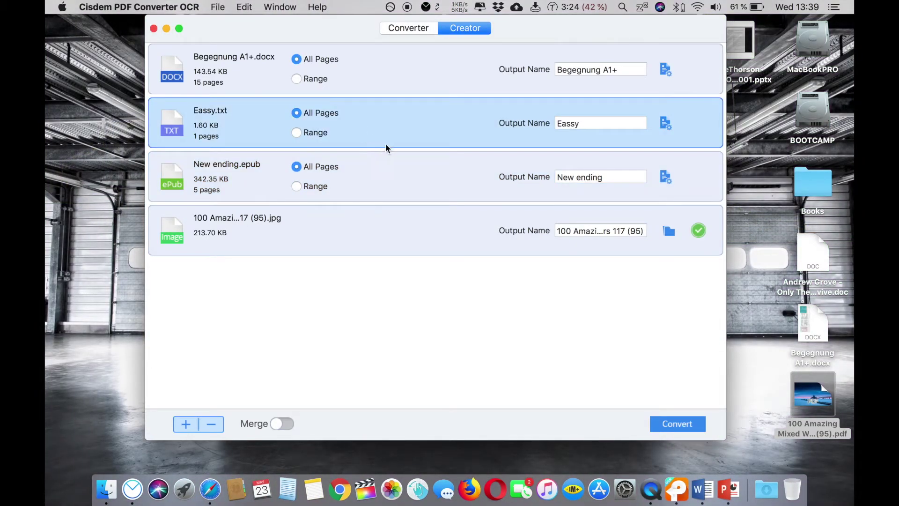
pyautogui.click(415, 160)
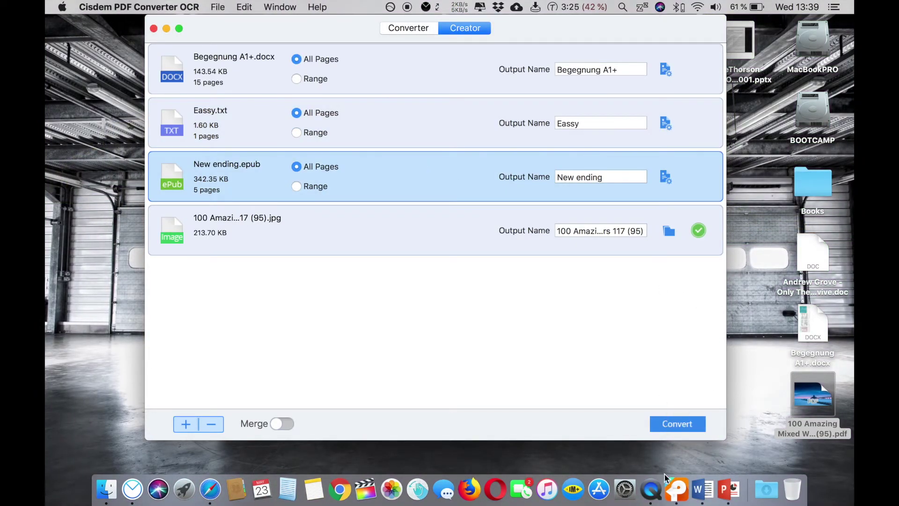
pyautogui.click(667, 416)
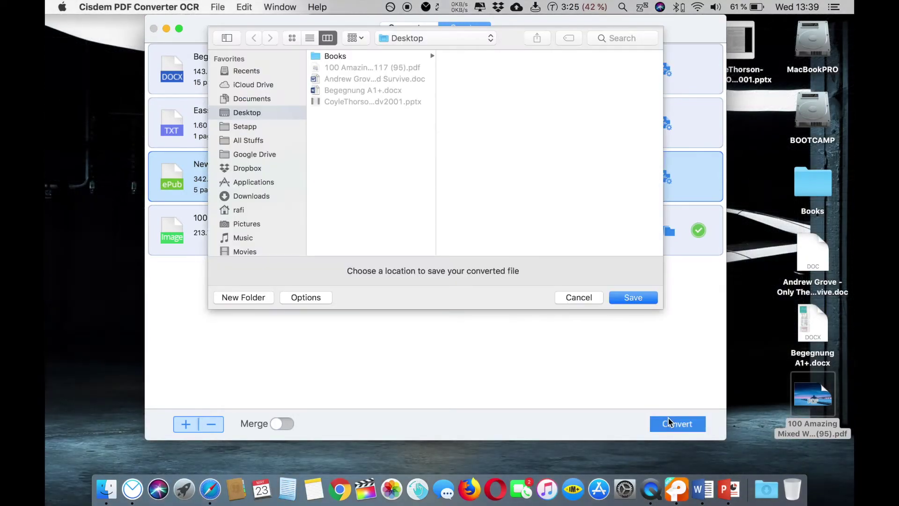
pyautogui.click(644, 299)
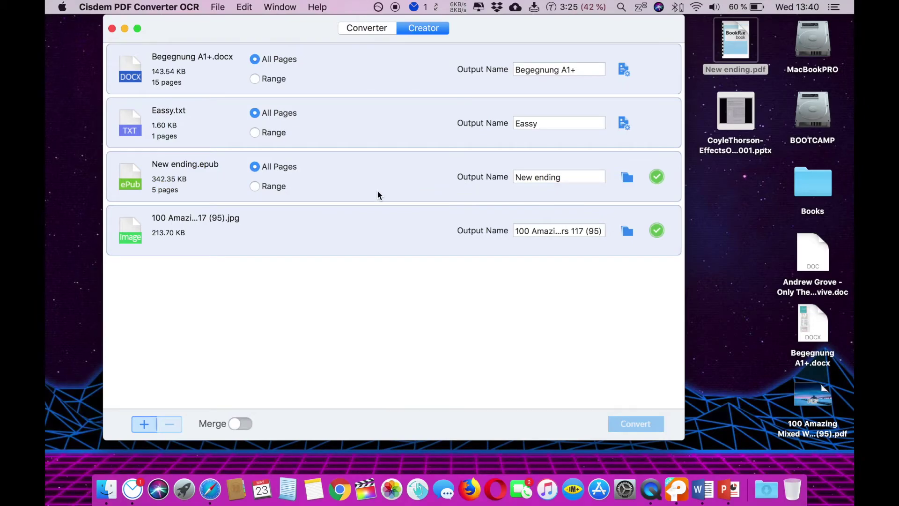
# - Remove New ending.epub from the list and keep Eassy.txt on All Pages
pyautogui.click(378, 192)
pyautogui.click(167, 424)
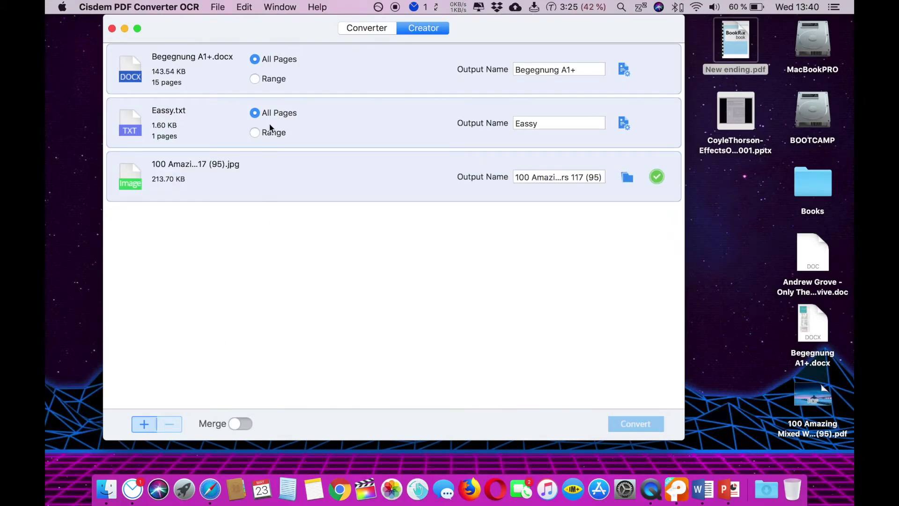
pyautogui.click(278, 135)
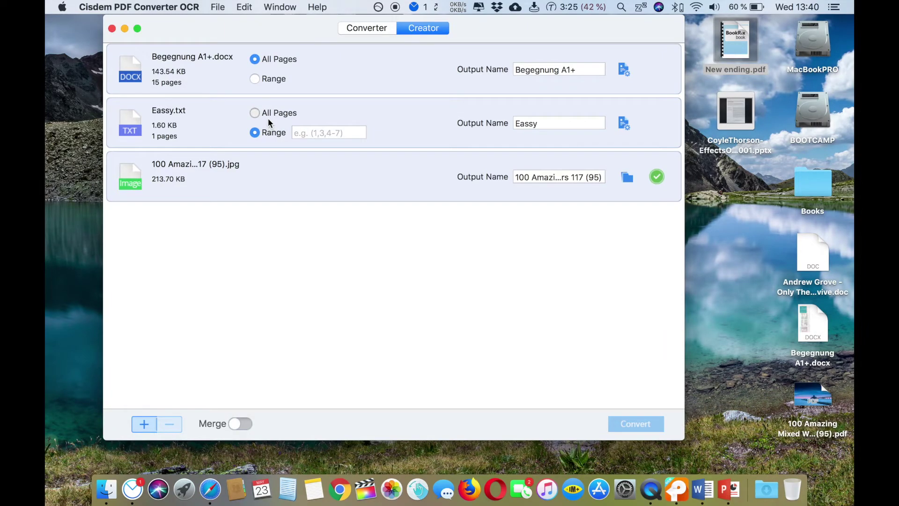
pyautogui.click(276, 114)
# - Remove Begegnung A1+.docx, merge Eassy.txt and the JPG into Merge.pdf on the Desktop, and reveal it
pyautogui.click(353, 86)
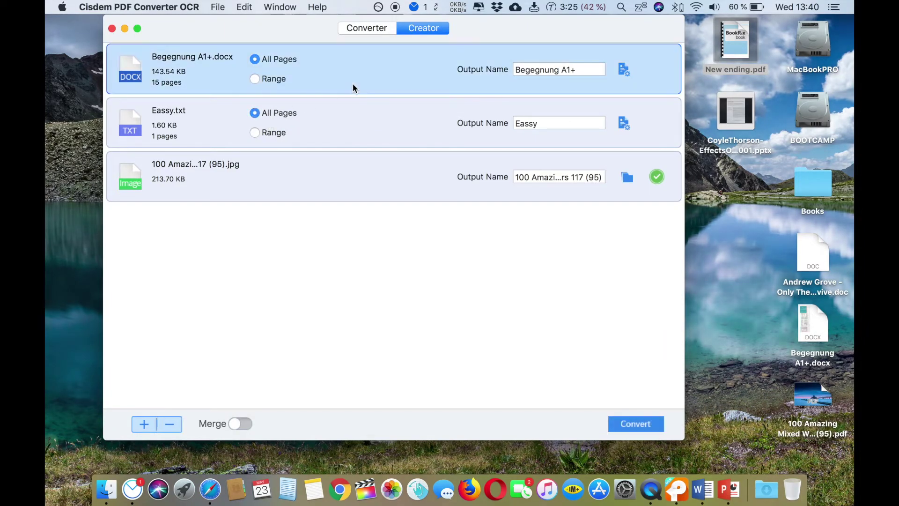
pyautogui.click(170, 424)
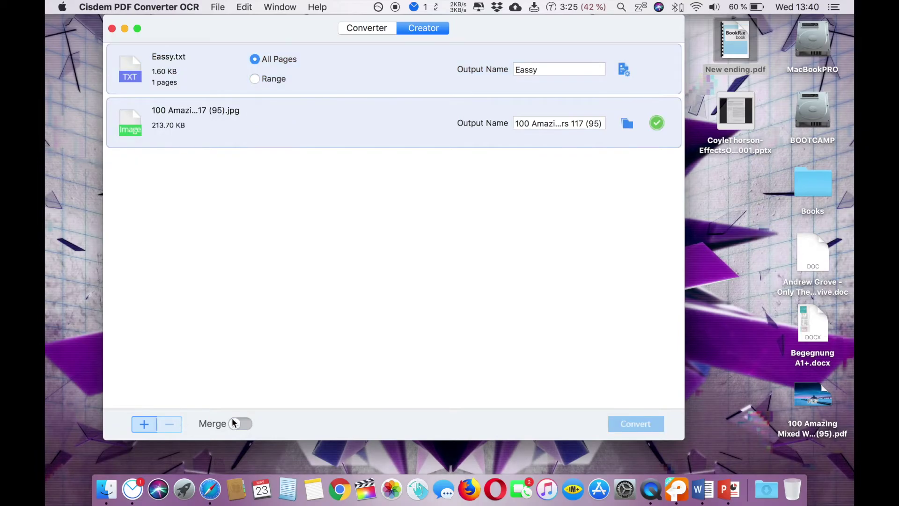
pyautogui.click(238, 424)
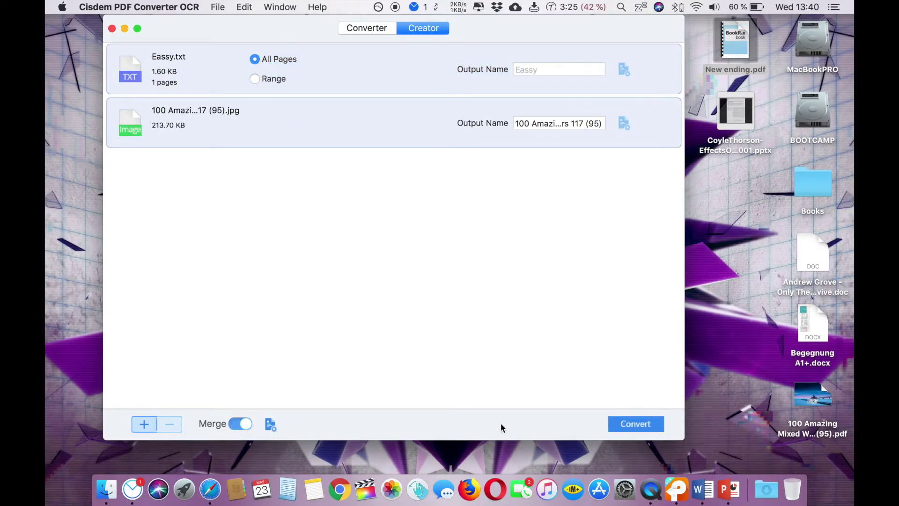
pyautogui.click(612, 423)
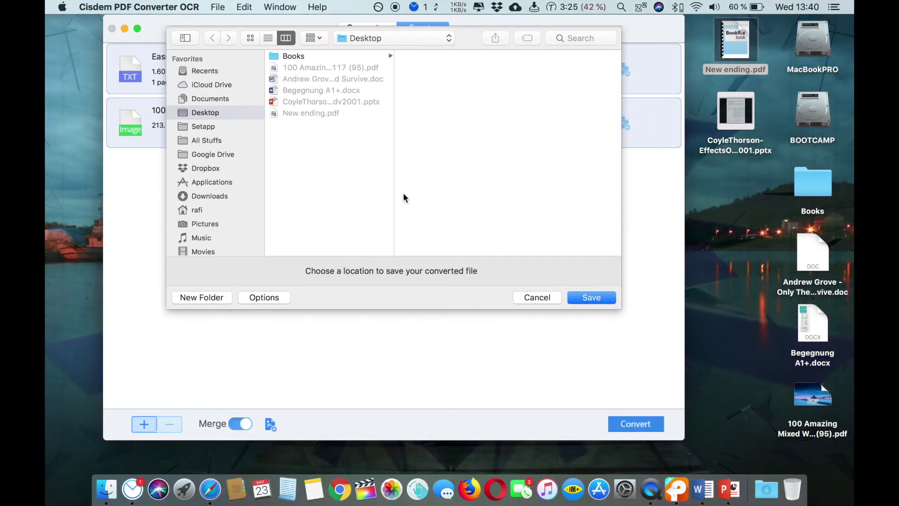
pyautogui.click(589, 298)
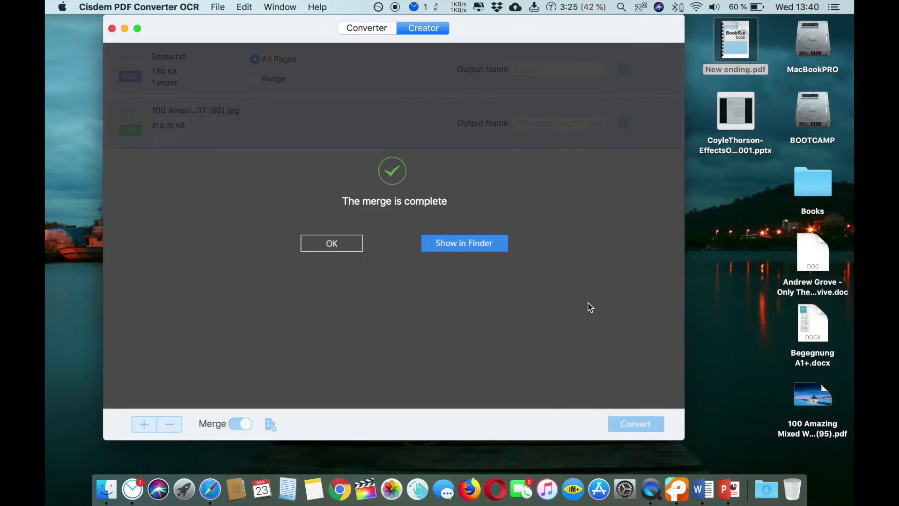
pyautogui.click(473, 243)
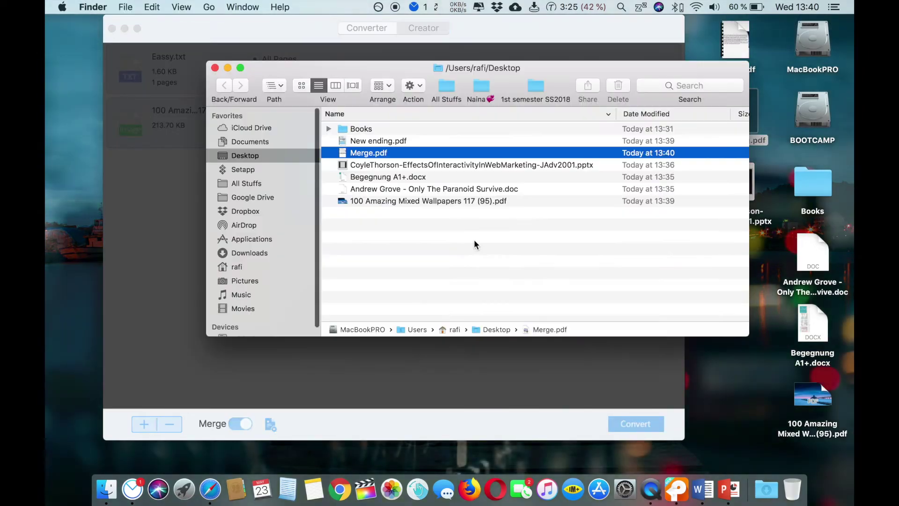
# - Open Merge.pdf in Preview, confirm the apple text and pier photo pages, then close Preview and Finder
pyautogui.doubleClick(389, 150)
pyautogui.scroll(-10, 448, 238)
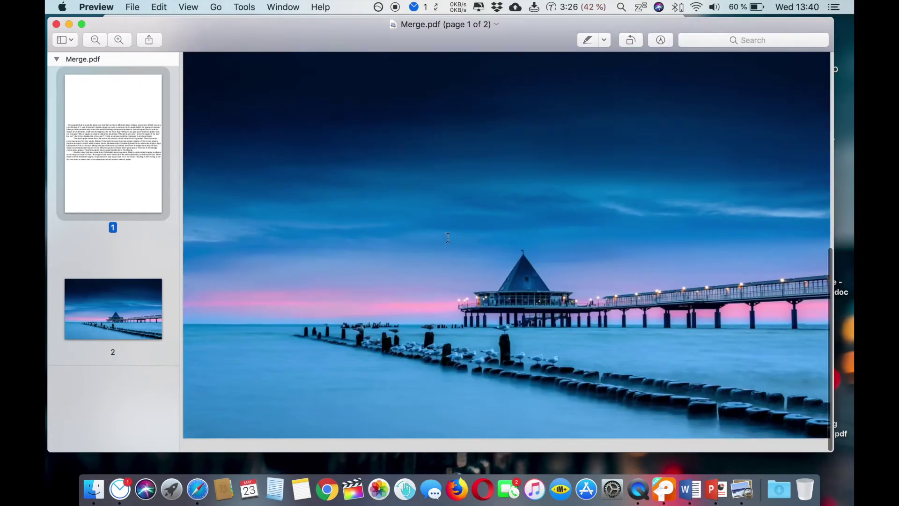
pyautogui.scroll(10, 447, 237)
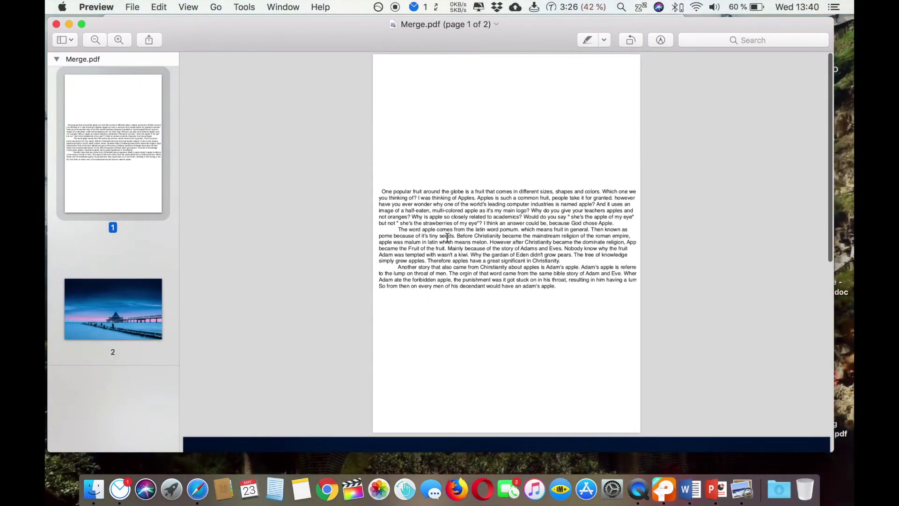
pyautogui.click(56, 24)
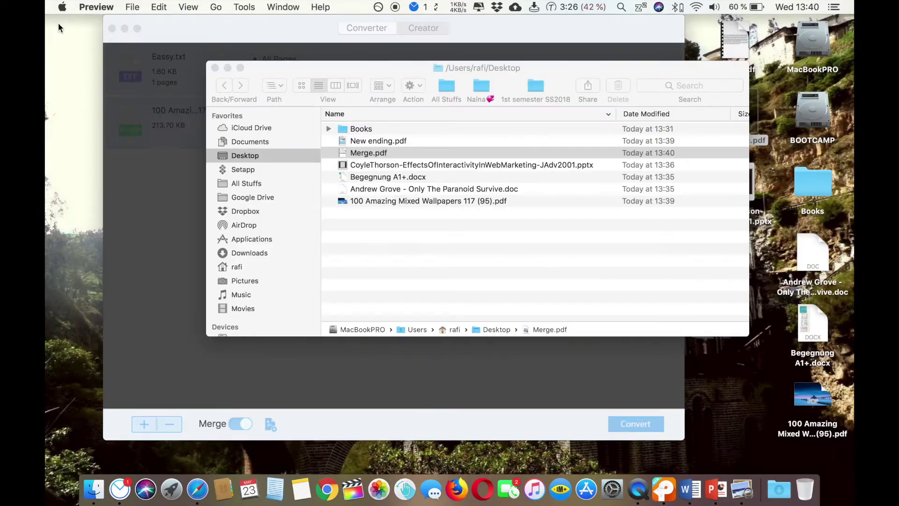
pyautogui.click(216, 67)
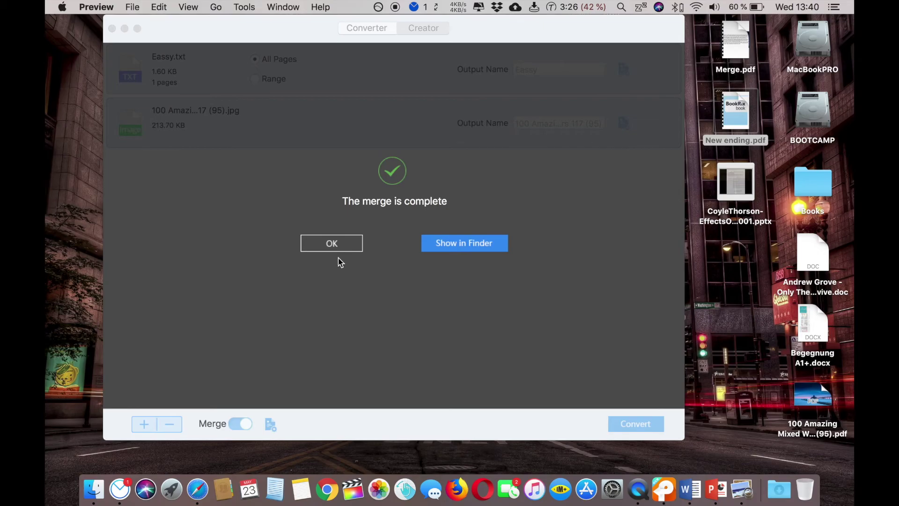
# - Dismiss the merge-complete notice, close the Cisdem converter window, and switch to Safari
pyautogui.click(327, 255)
pyautogui.click(321, 251)
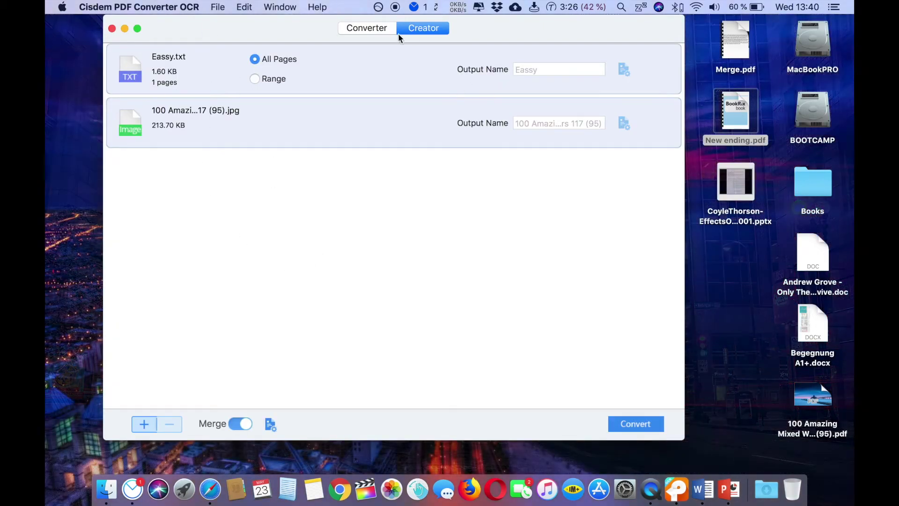
pyautogui.click(380, 33)
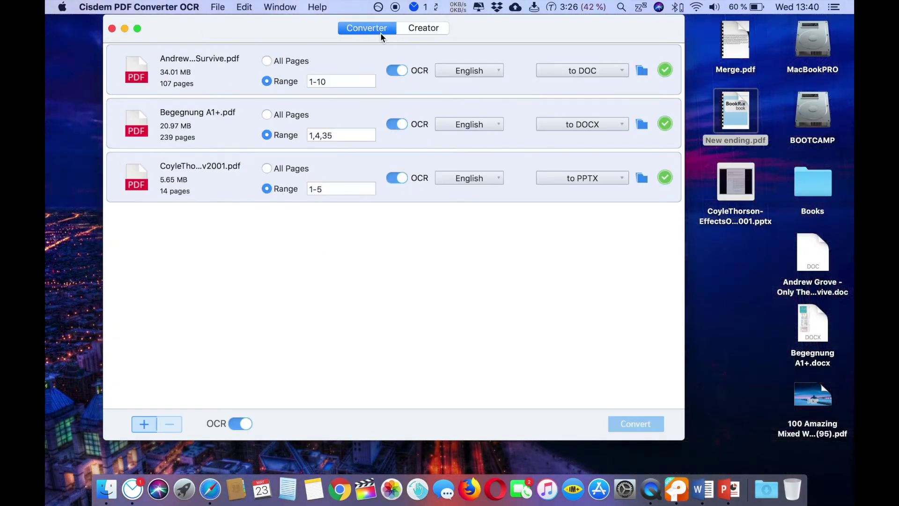
pyautogui.click(112, 29)
pyautogui.click(228, 490)
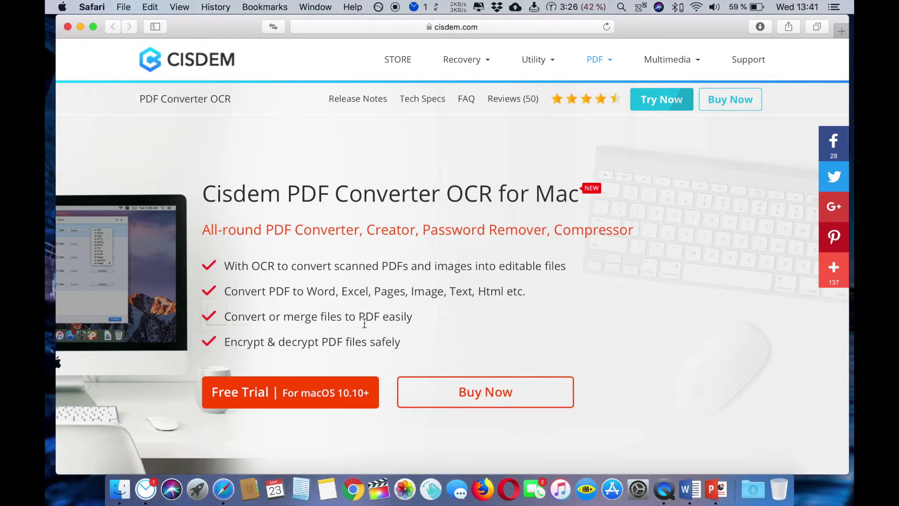
# - Scroll through the cisdem.com PDF Converter OCR page's conversion and encryption features, then back up
pyautogui.scroll(-5, 450, 335)
pyautogui.scroll(-9, 451, 338)
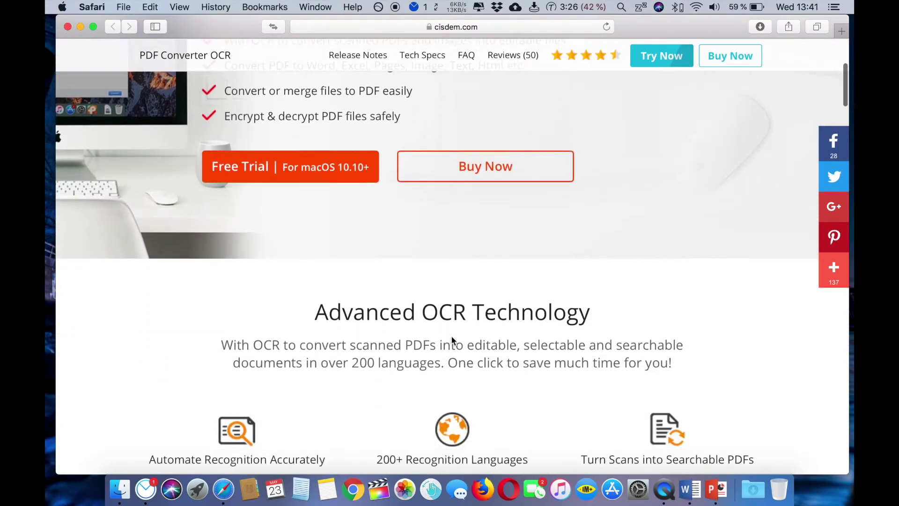
pyautogui.scroll(-14, 451, 336)
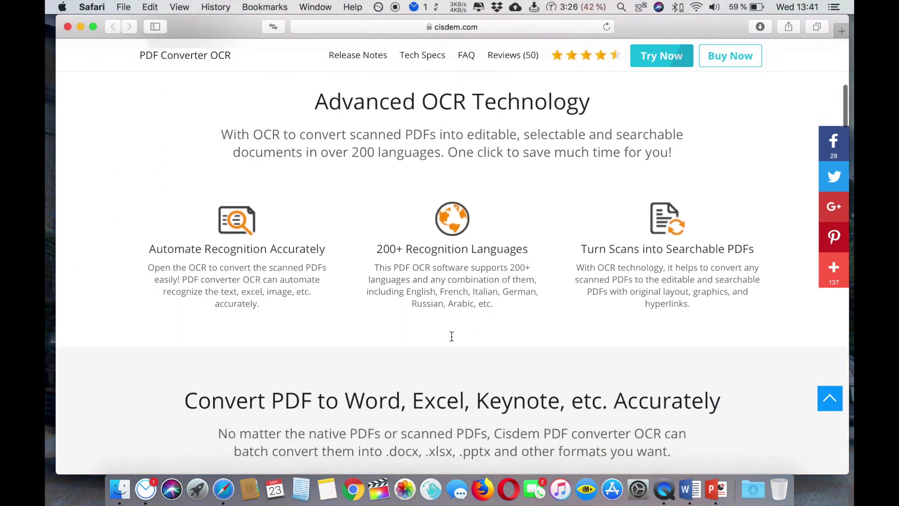
pyautogui.scroll(-1, 451, 335)
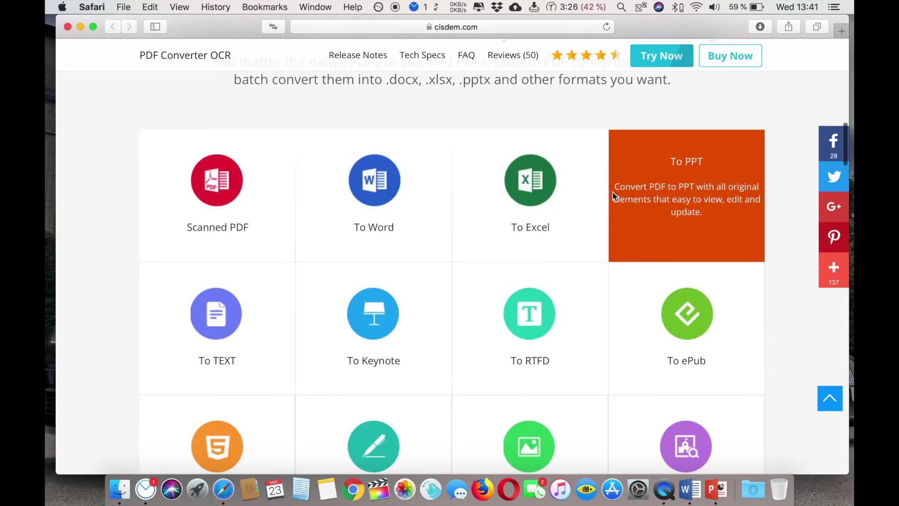
pyautogui.scroll(-1, 659, 95)
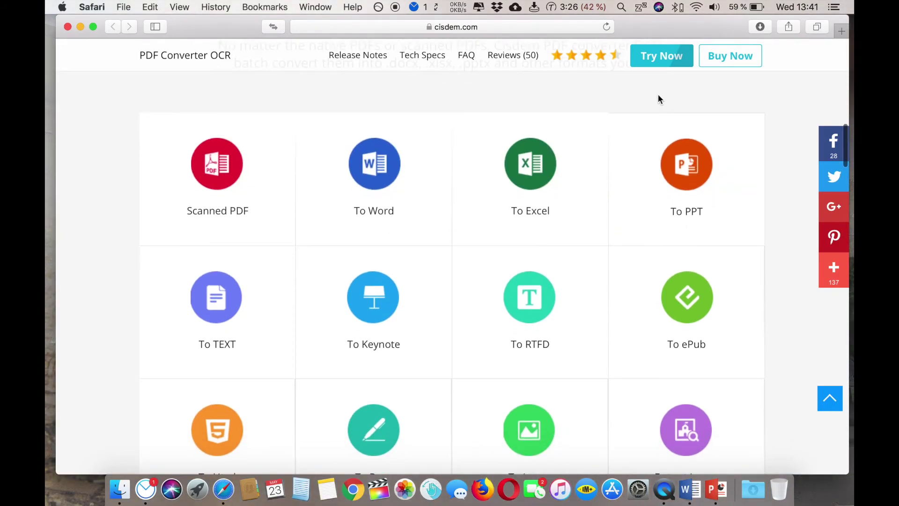
pyautogui.scroll(-8, 659, 97)
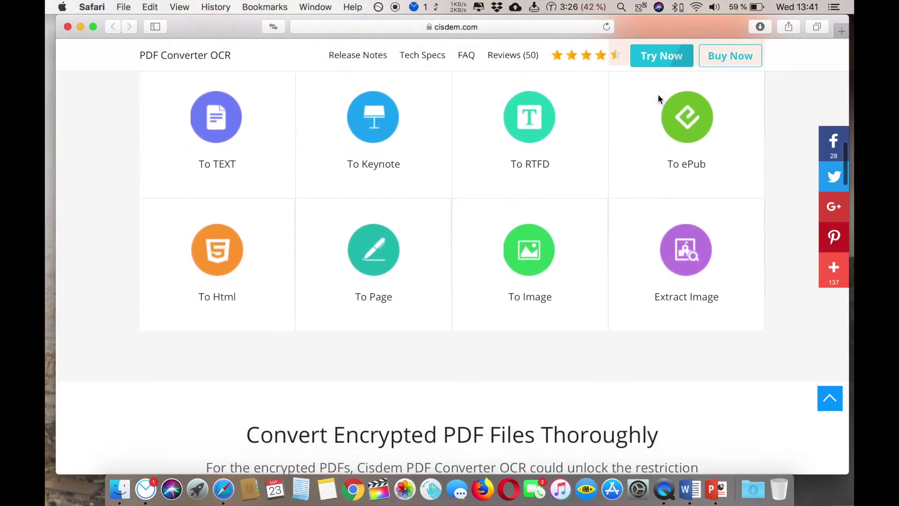
pyautogui.scroll(-10, 706, 334)
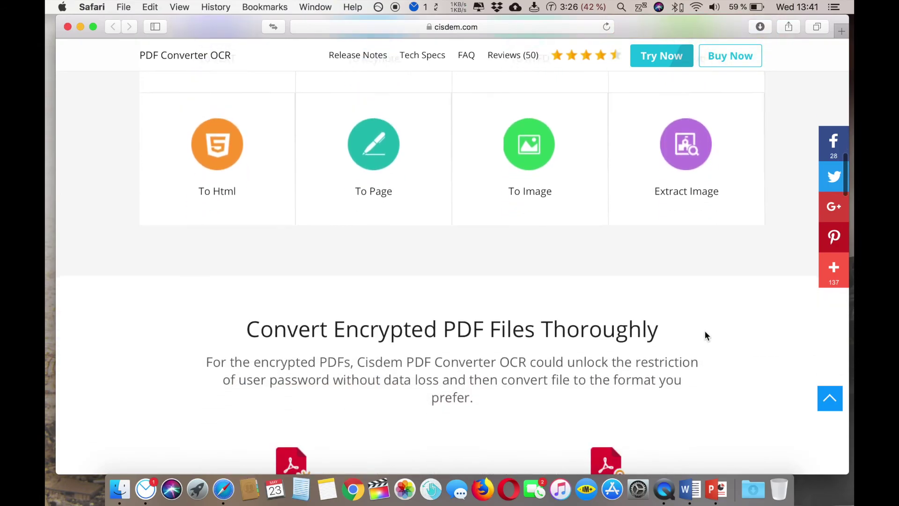
pyautogui.scroll(-1, 704, 331)
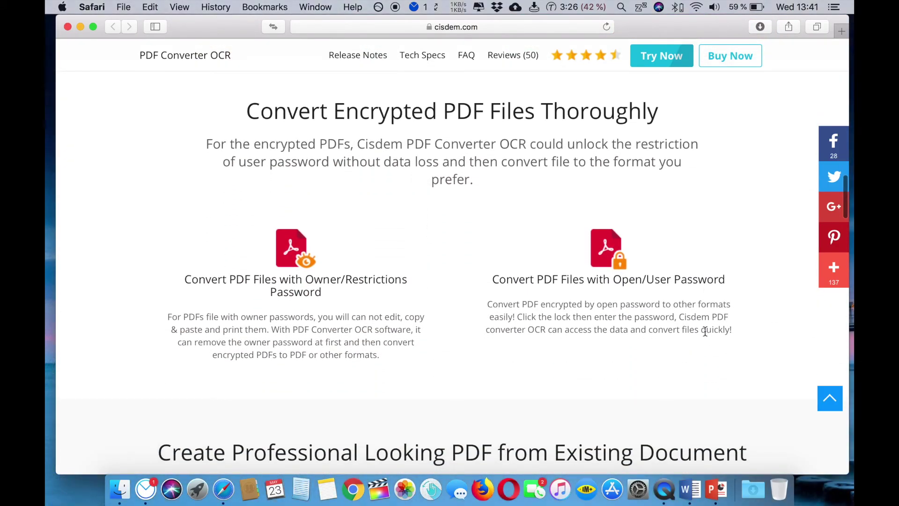
pyautogui.scroll(20, 704, 331)
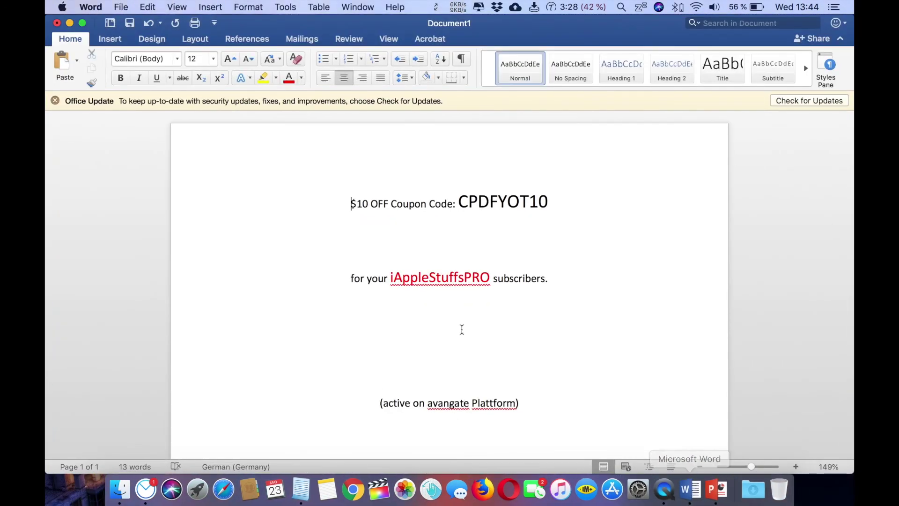
# - Place the insertion point at the end of the coupon offer's last line in Document1
pyautogui.click(461, 329)
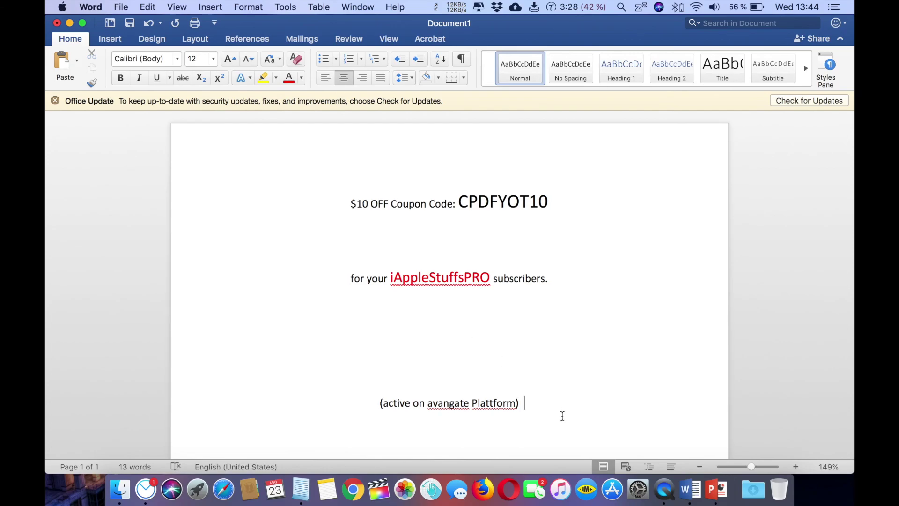